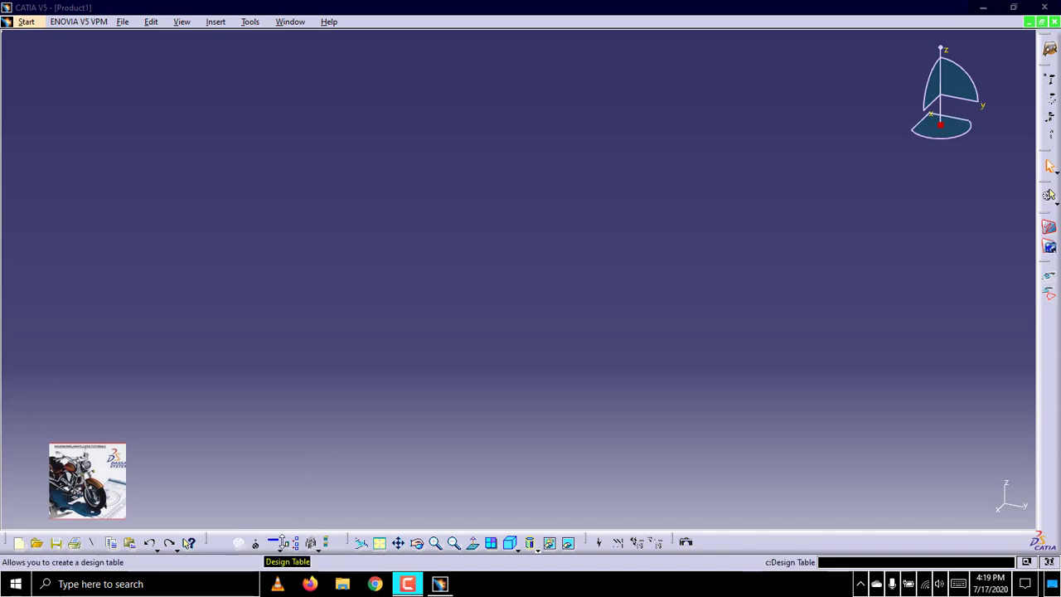
click(357, 541)
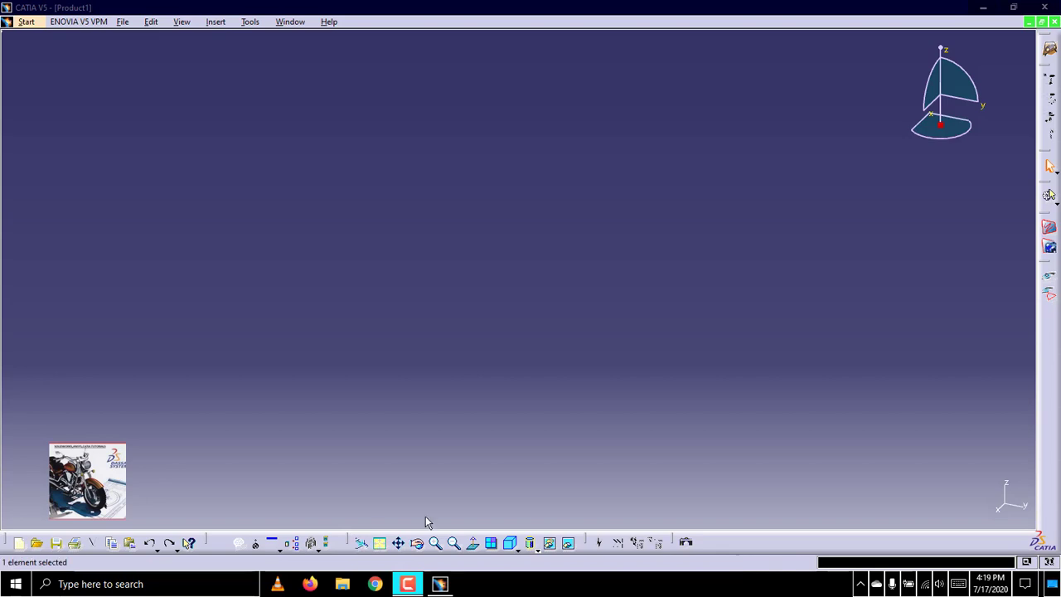
click(362, 547)
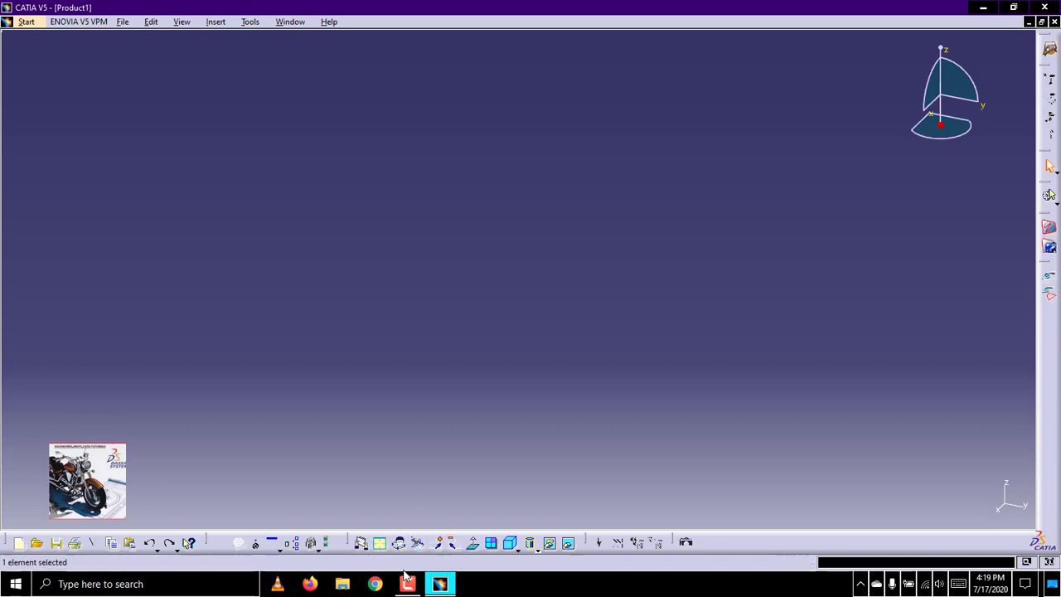
click(361, 544)
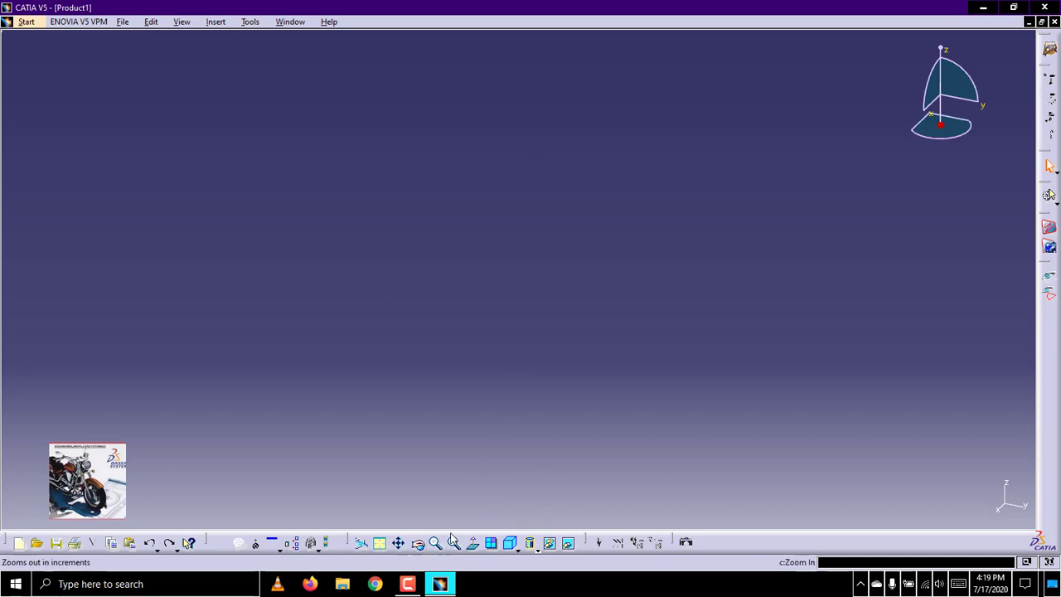
Apply the standard isometric view to the product
click(510, 543)
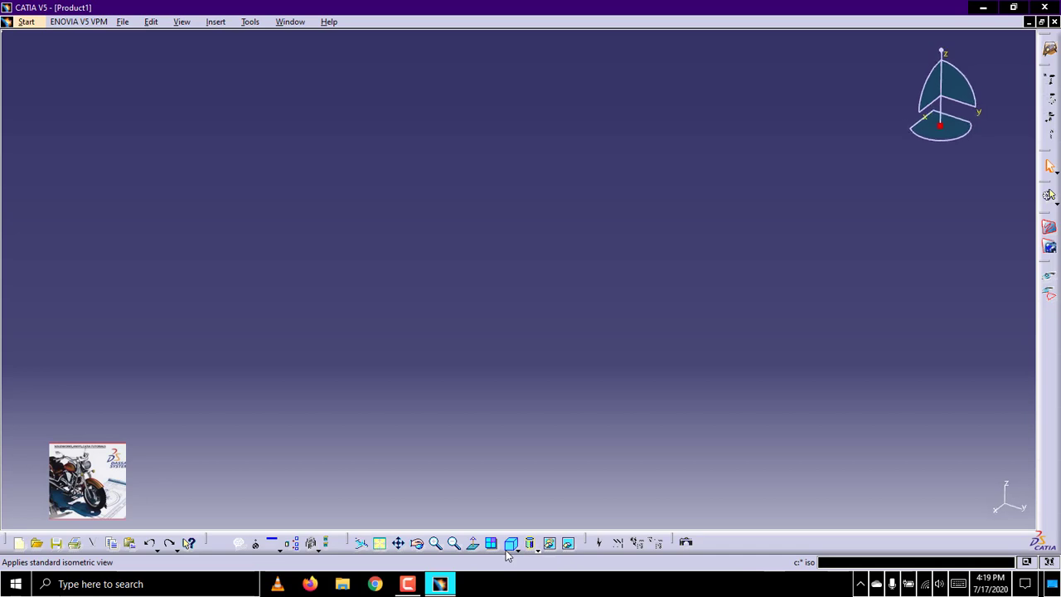
click(518, 551)
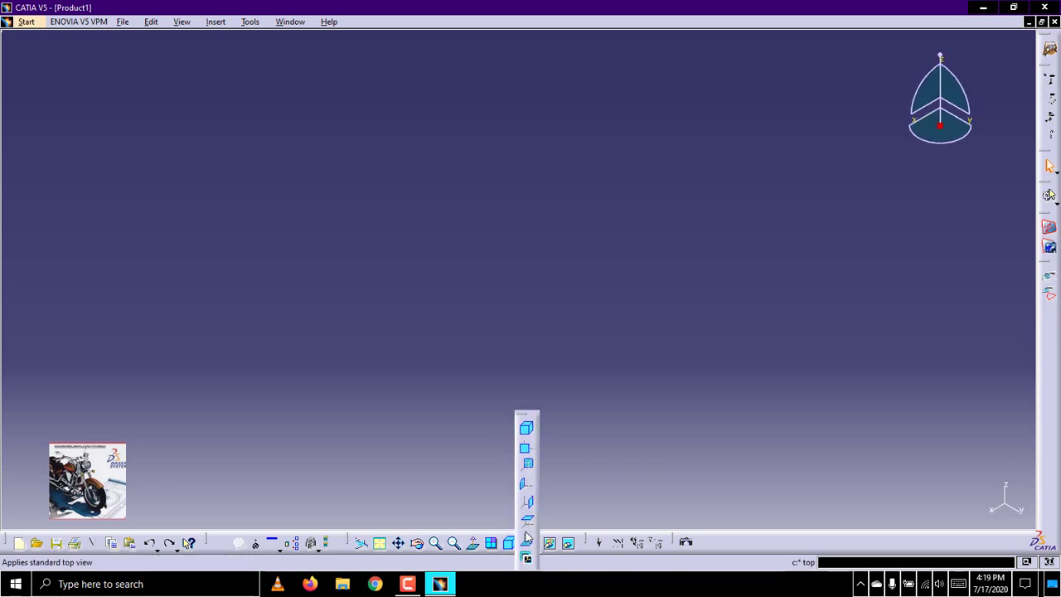
click(671, 487)
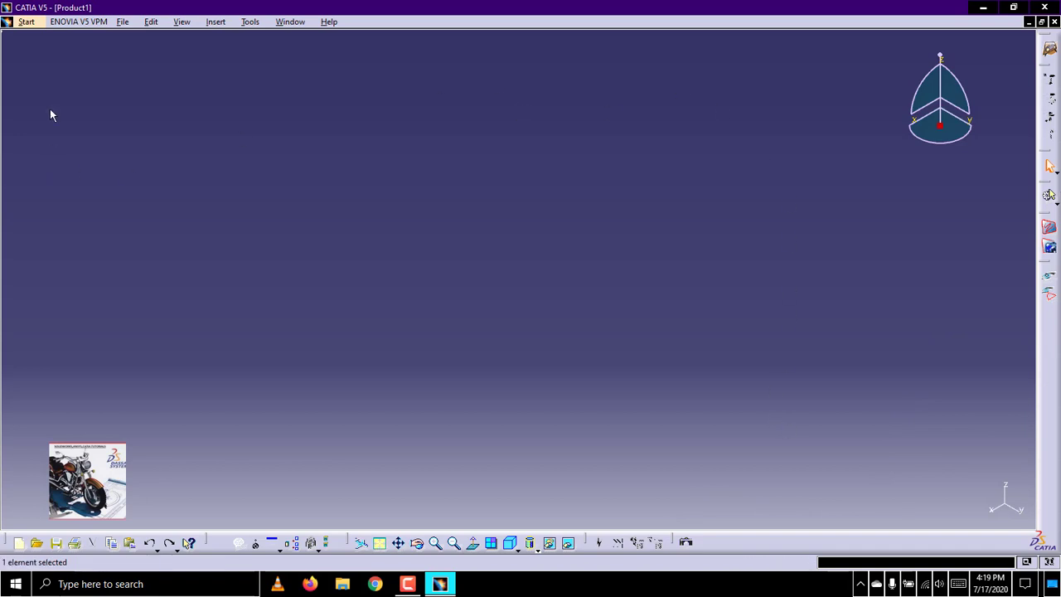
Examine the available workbench categories, including Infrastructure, Mechanical Design, Shape, Machining and Digital Mockup
click(40, 23)
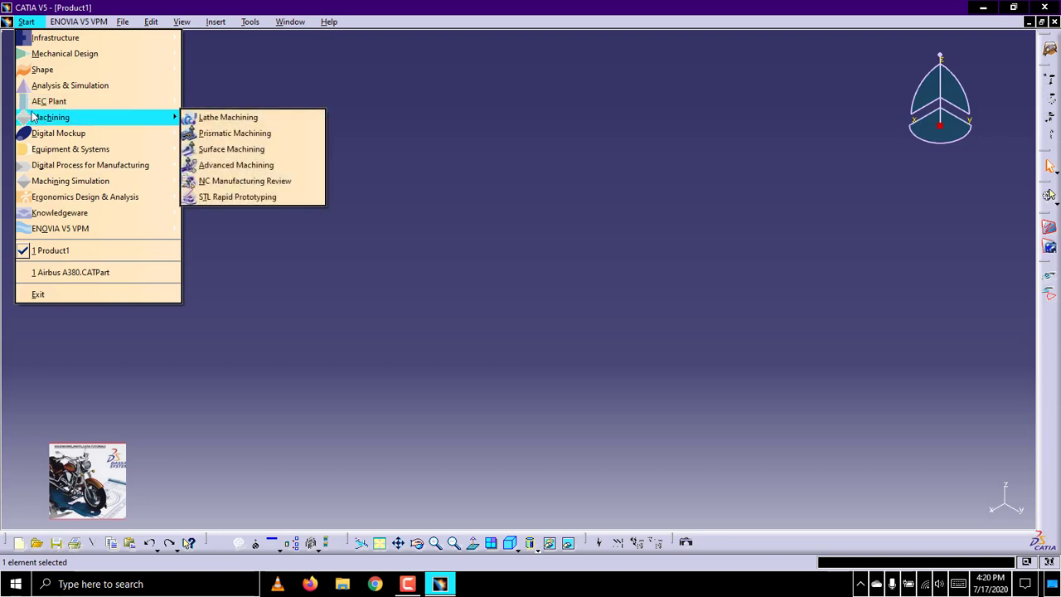
mouse_move(36, 109)
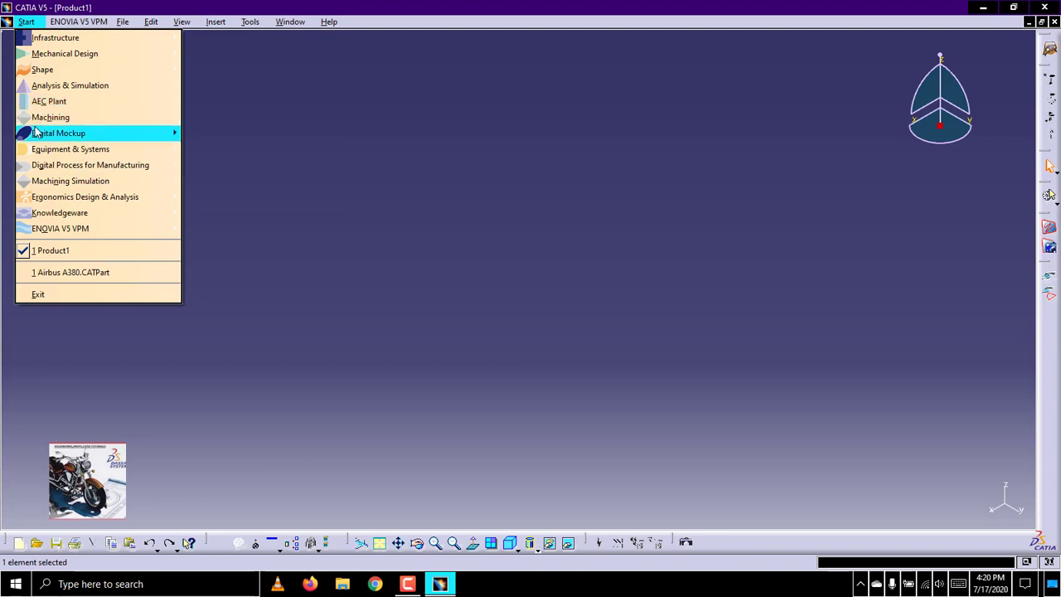
mouse_move(58, 132)
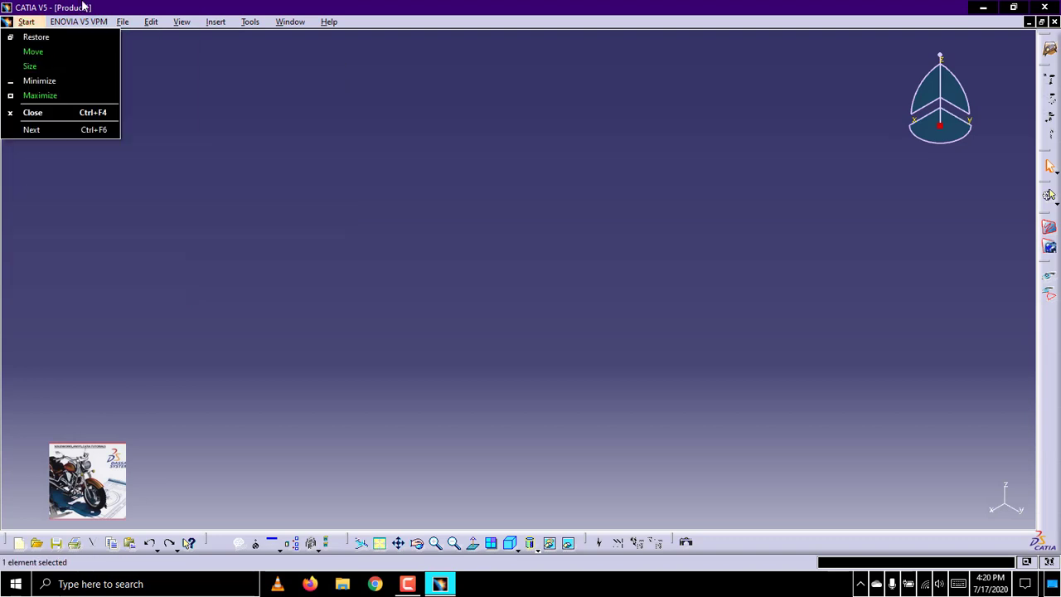
mouse_move(27, 25)
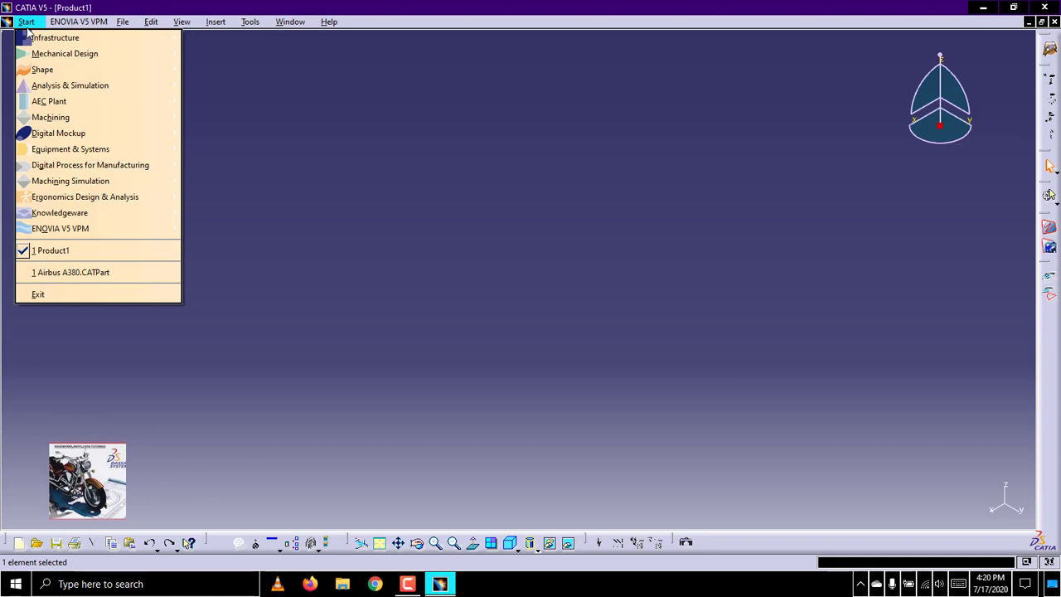
mouse_move(35, 44)
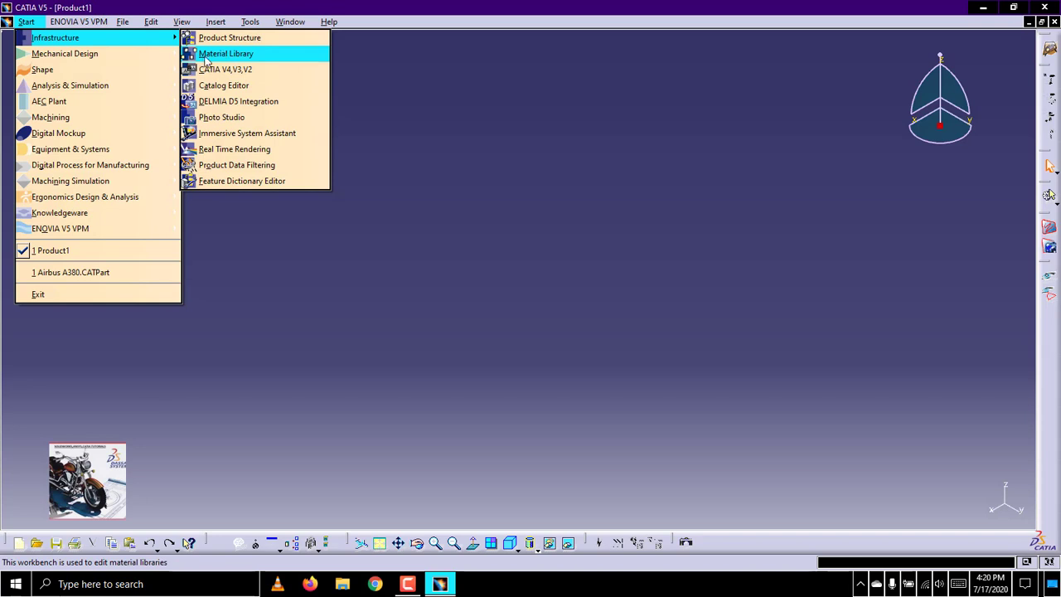
mouse_move(159, 62)
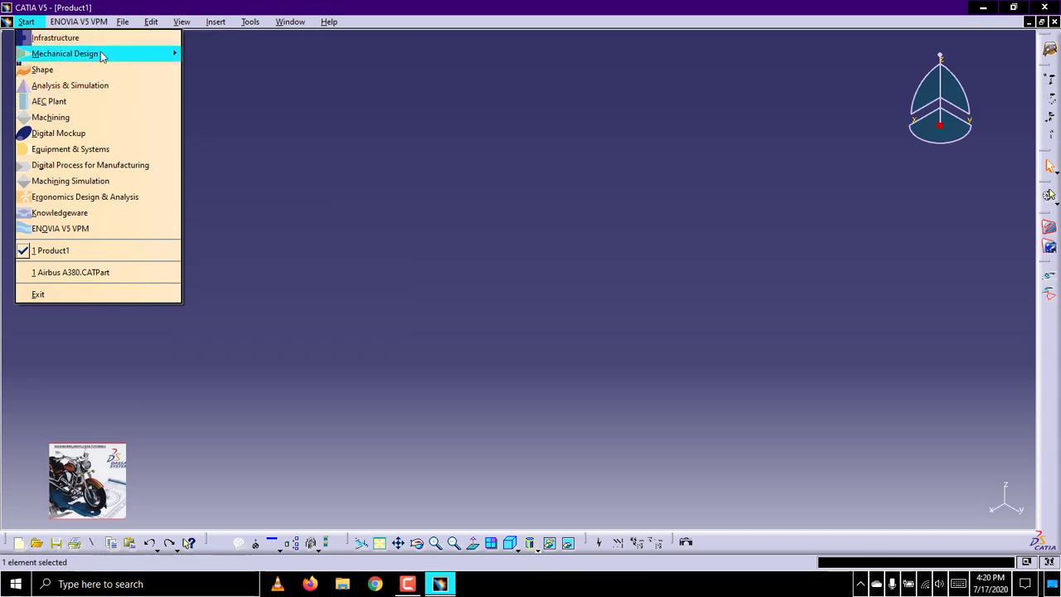
mouse_move(118, 55)
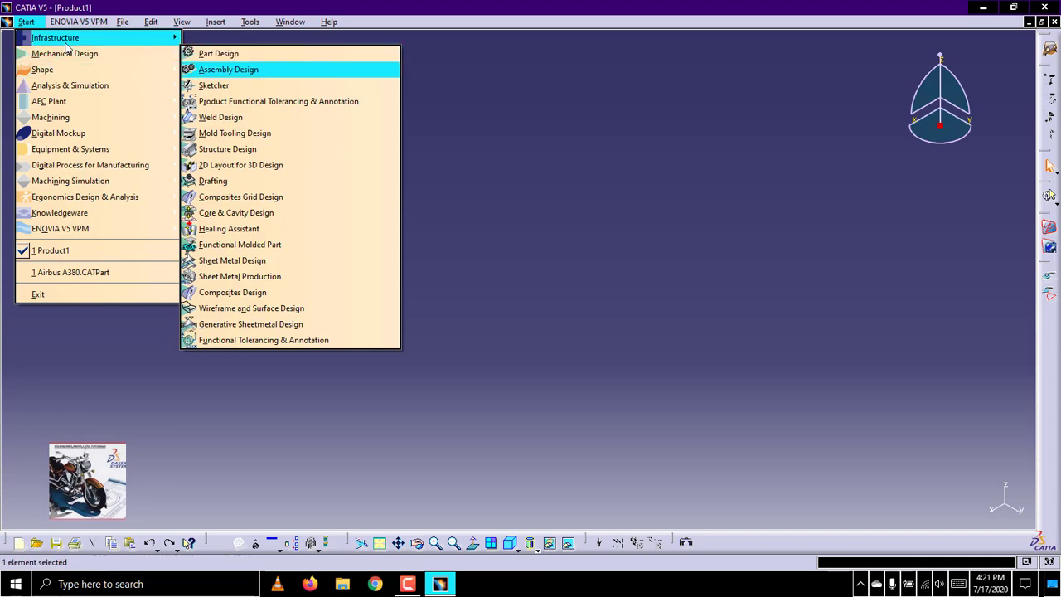
mouse_move(85, 71)
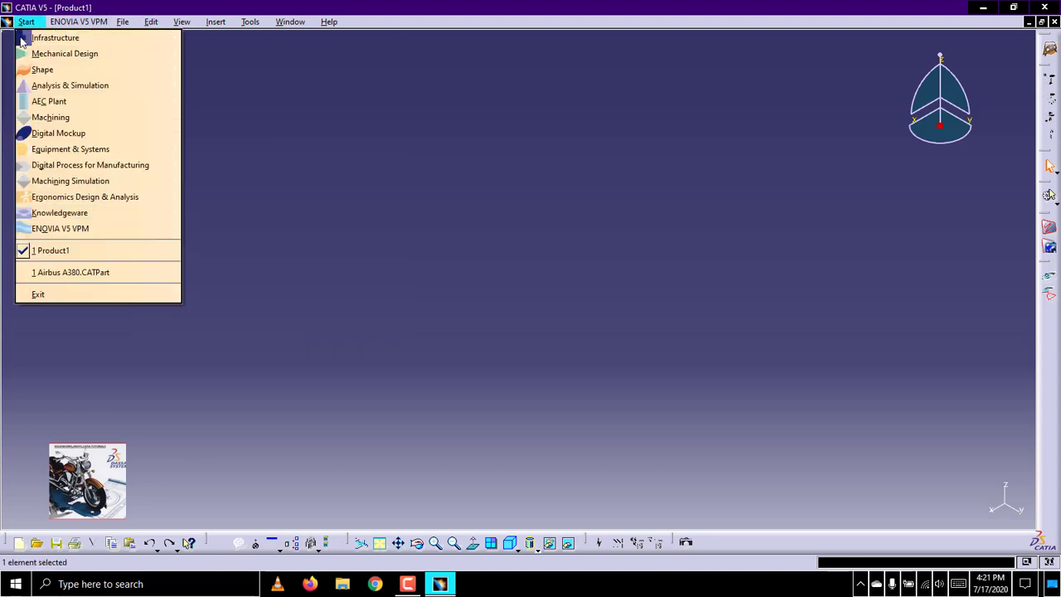
mouse_move(28, 58)
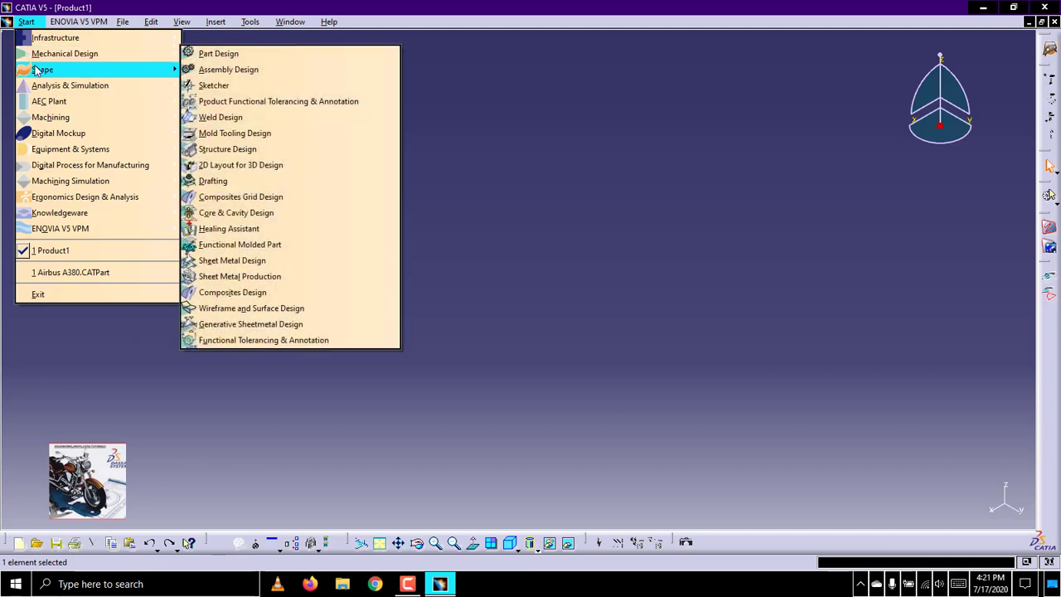
mouse_move(56, 90)
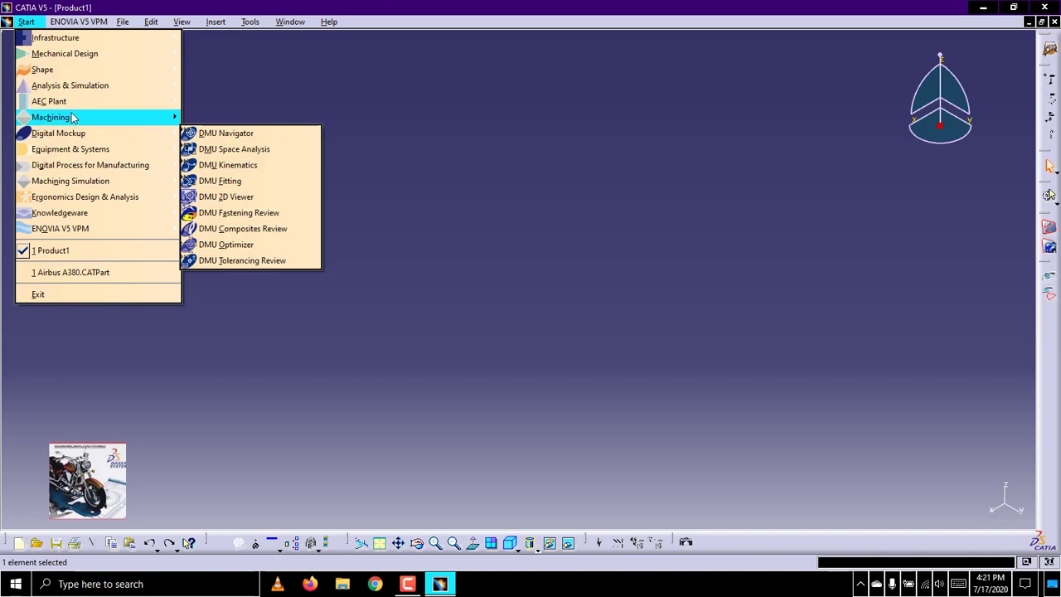
mouse_move(73, 119)
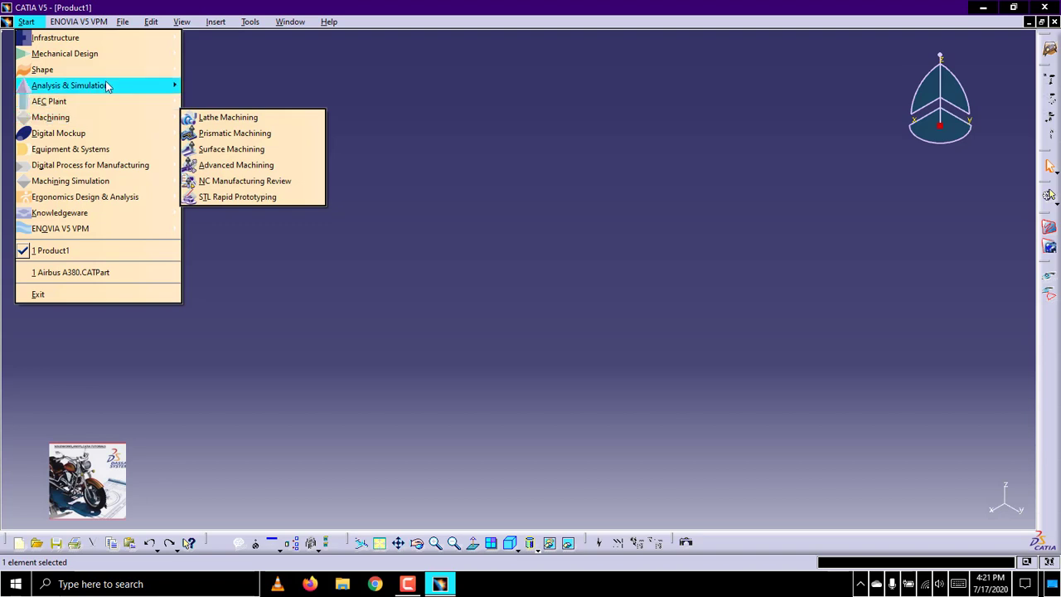
Switch to the Part Design workbench from the Mechanical Design category
mouse_move(108, 63)
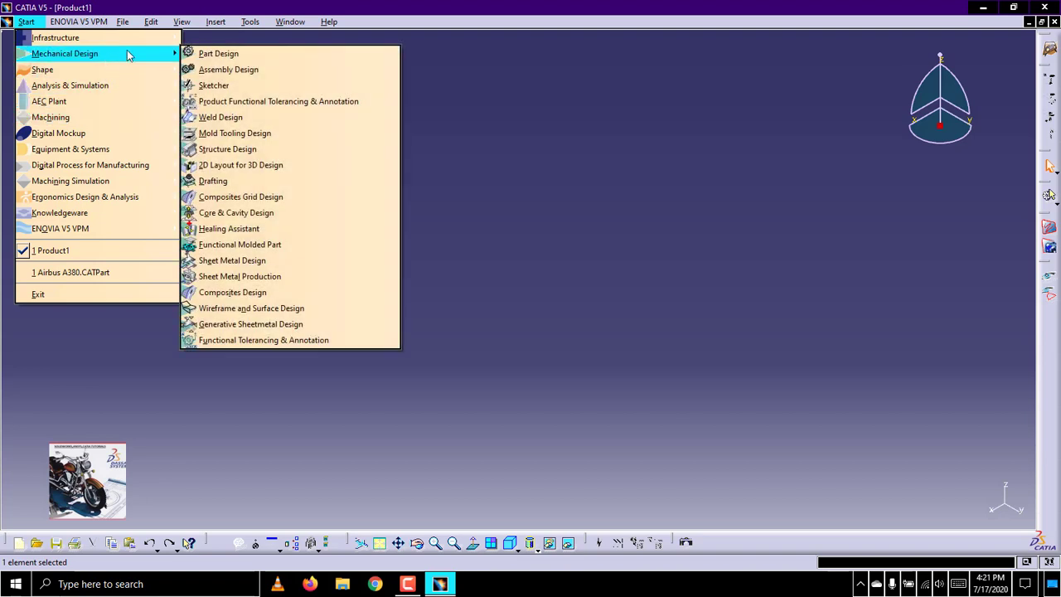
click(209, 54)
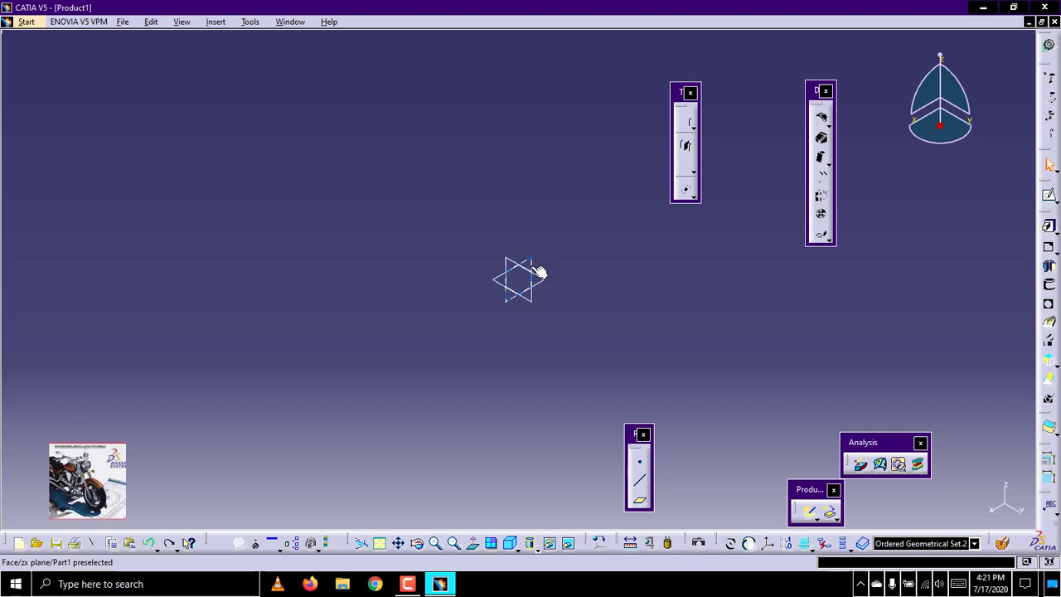
click(537, 272)
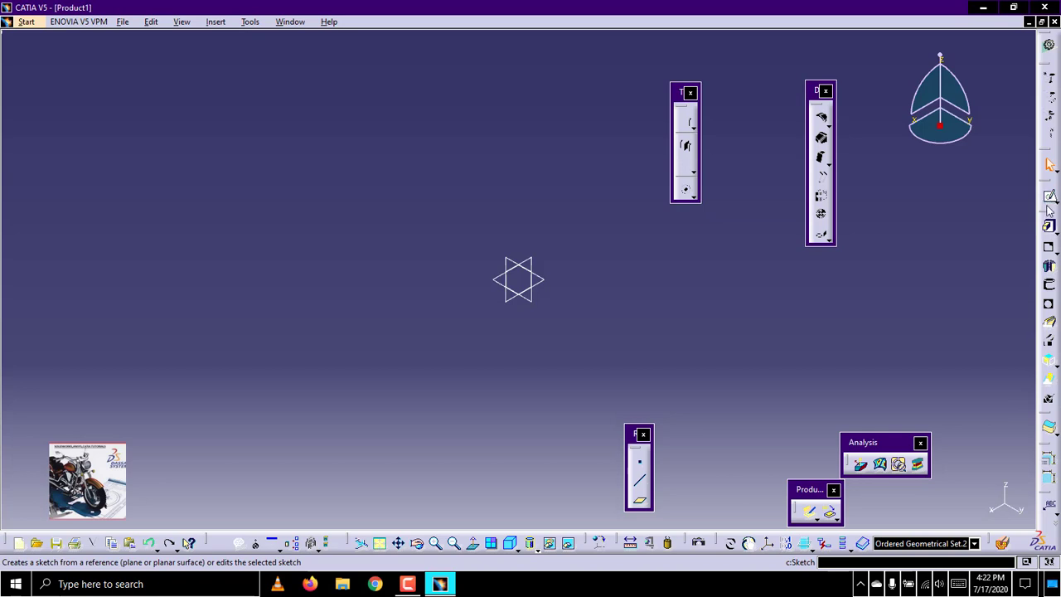
click(540, 263)
click(975, 236)
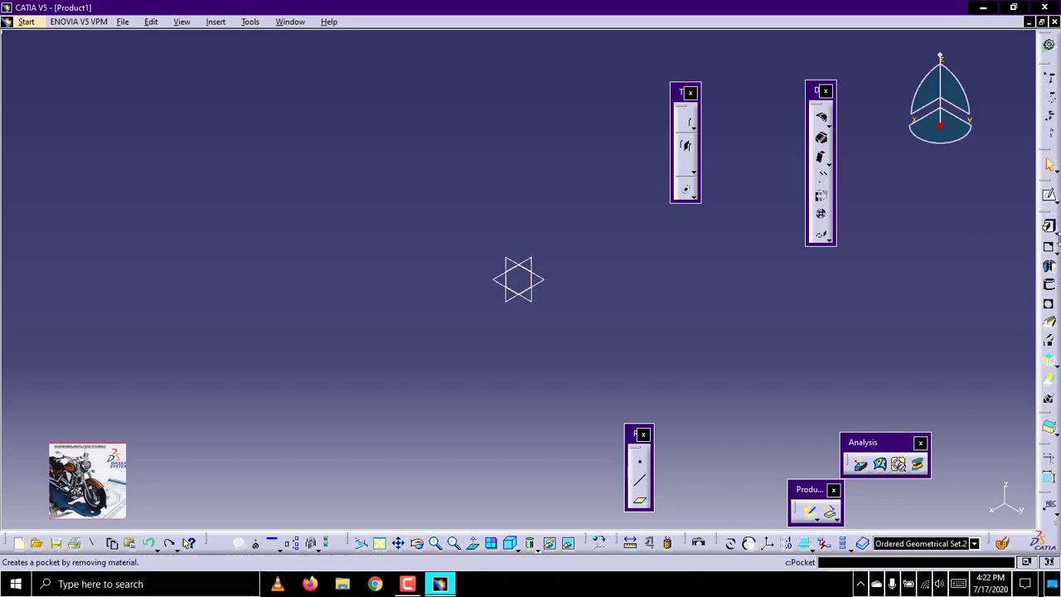
click(1054, 233)
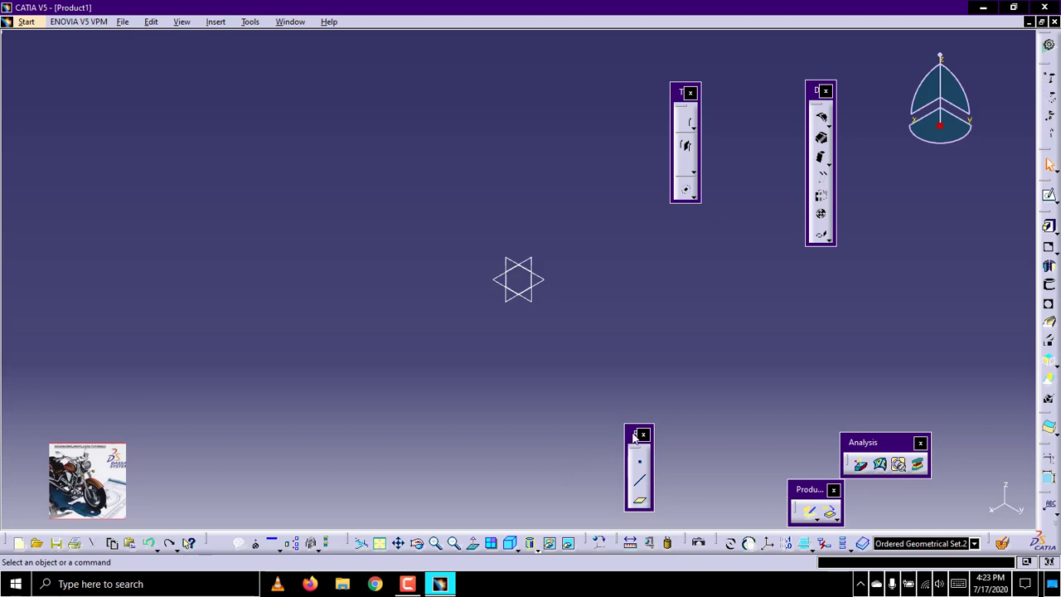
Move the floating reference element tools away from the planes and open a sketch on the zx plane
drag(635, 437, 980, 379)
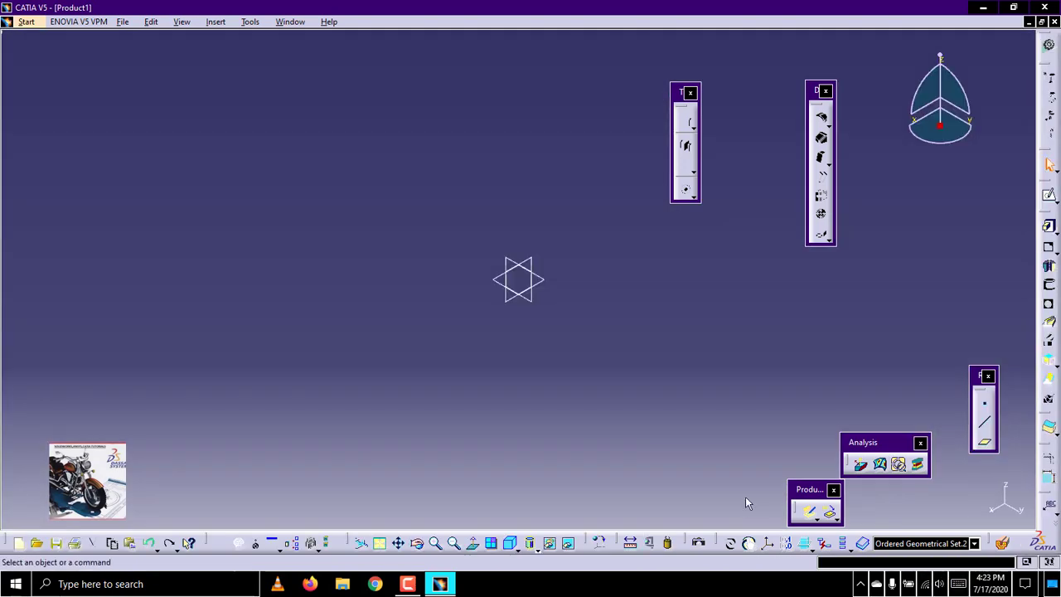
click(538, 262)
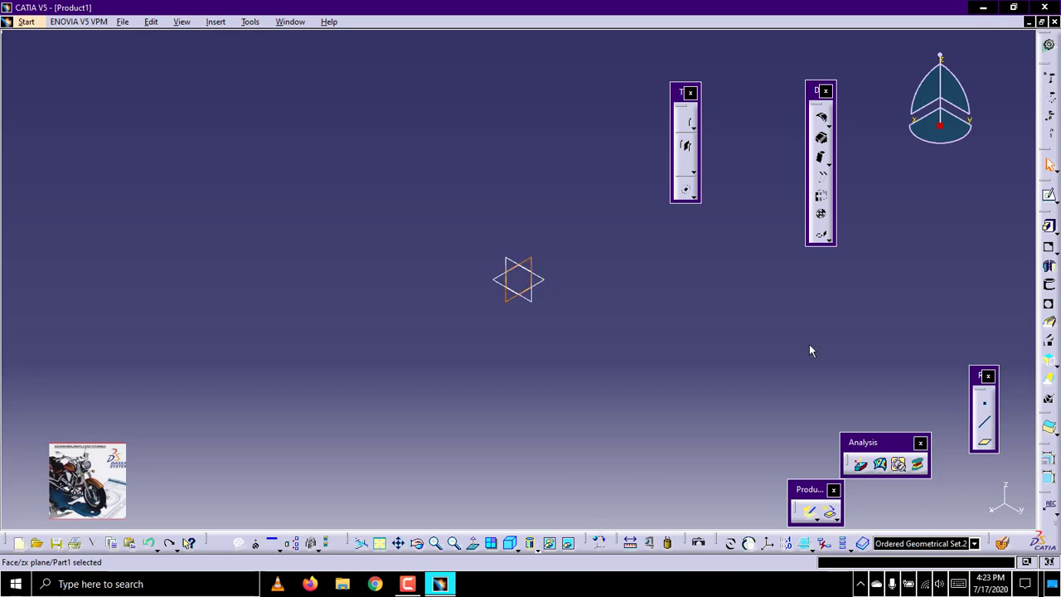
click(1050, 198)
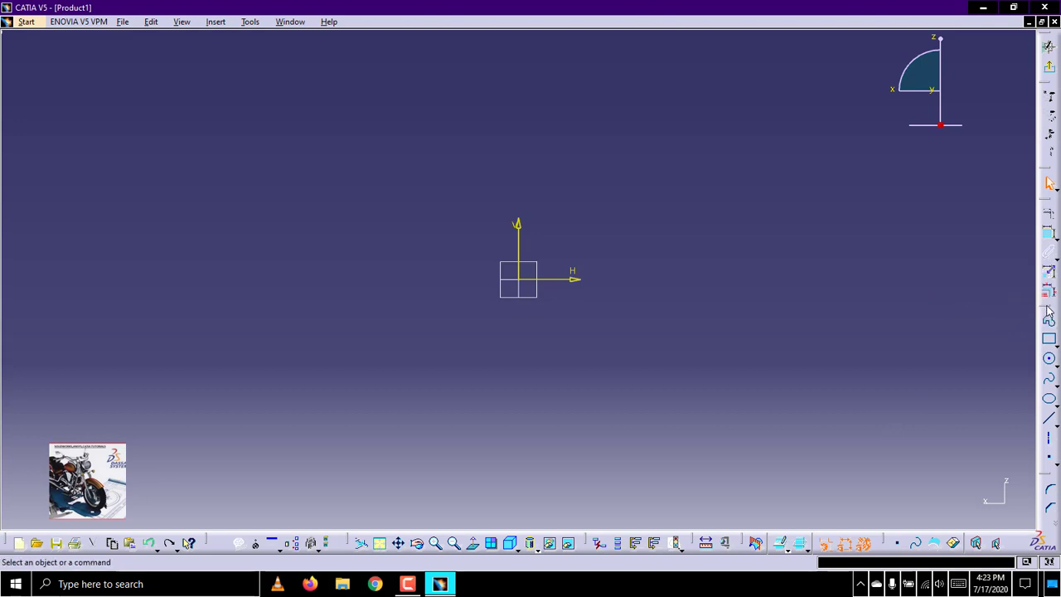
Float the sketching tools and draw a six-line Profile around the origin, starting and ending near (-173, 47)
drag(1048, 311, 930, 283)
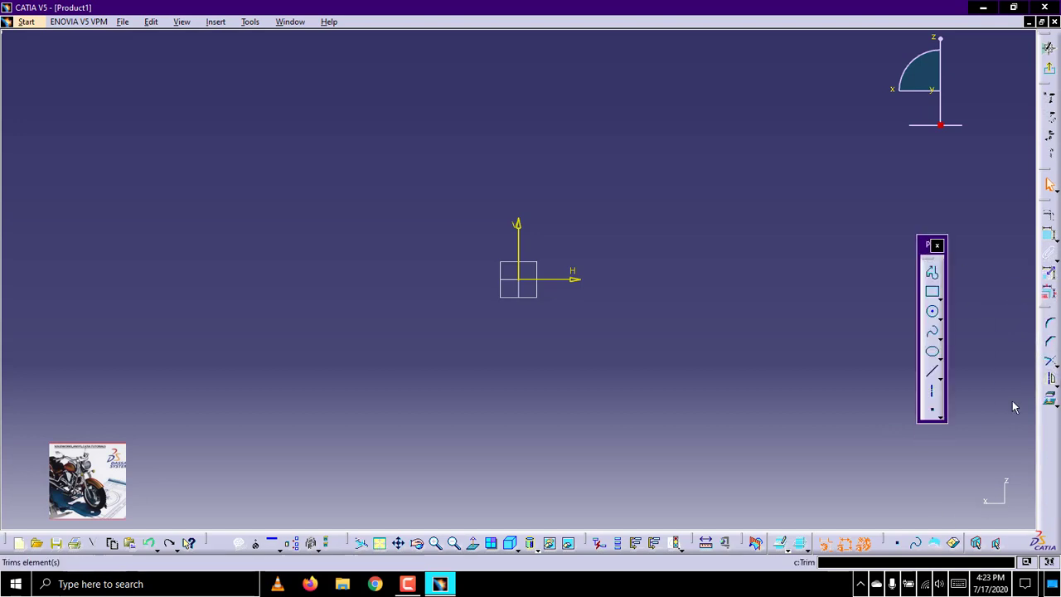
click(932, 274)
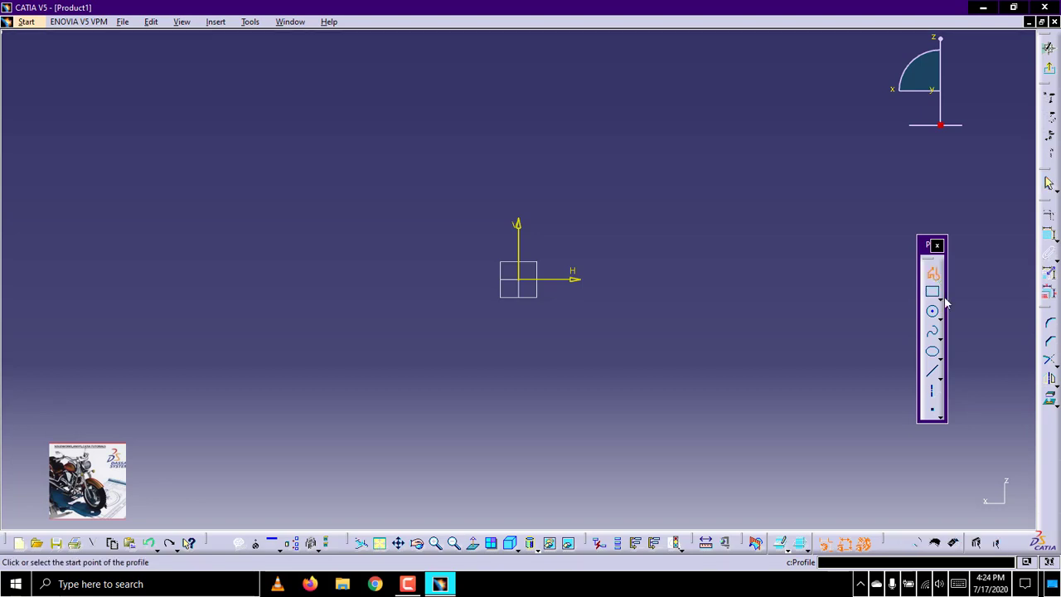
click(157, 182)
click(320, 158)
click(665, 182)
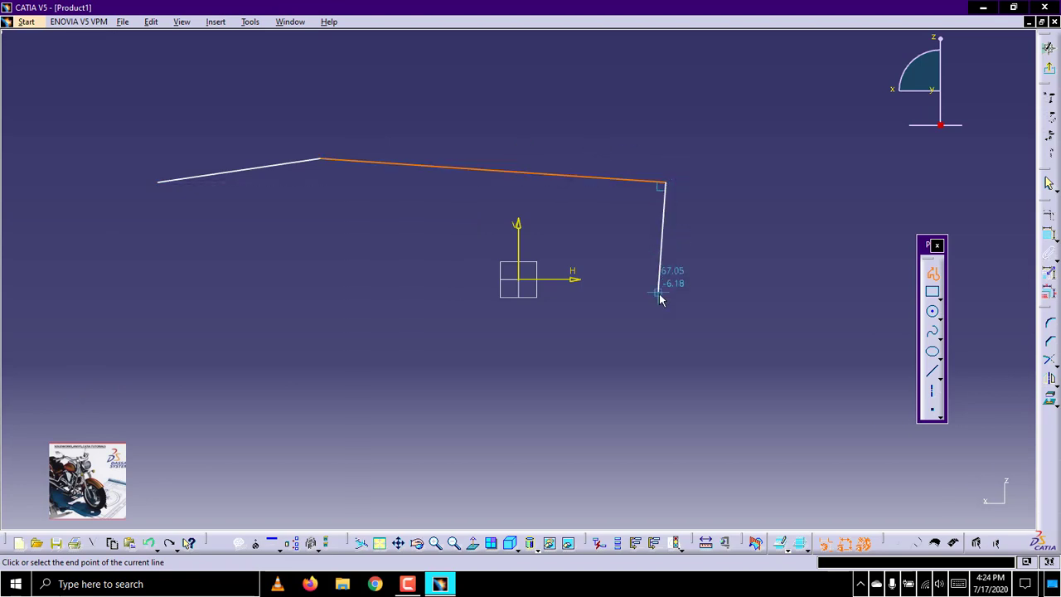
click(659, 292)
click(530, 331)
click(344, 264)
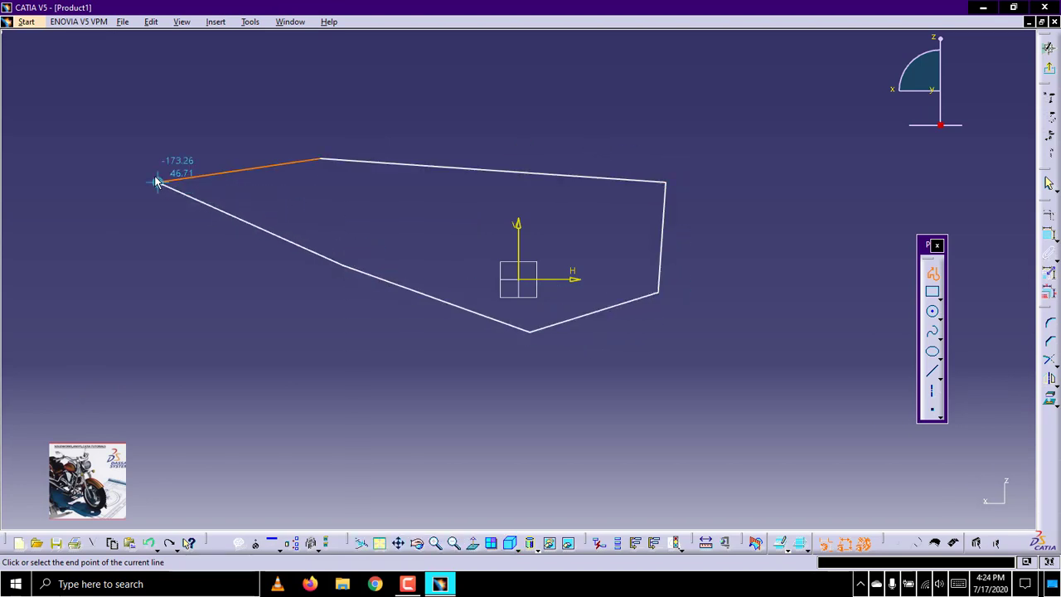
click(158, 181)
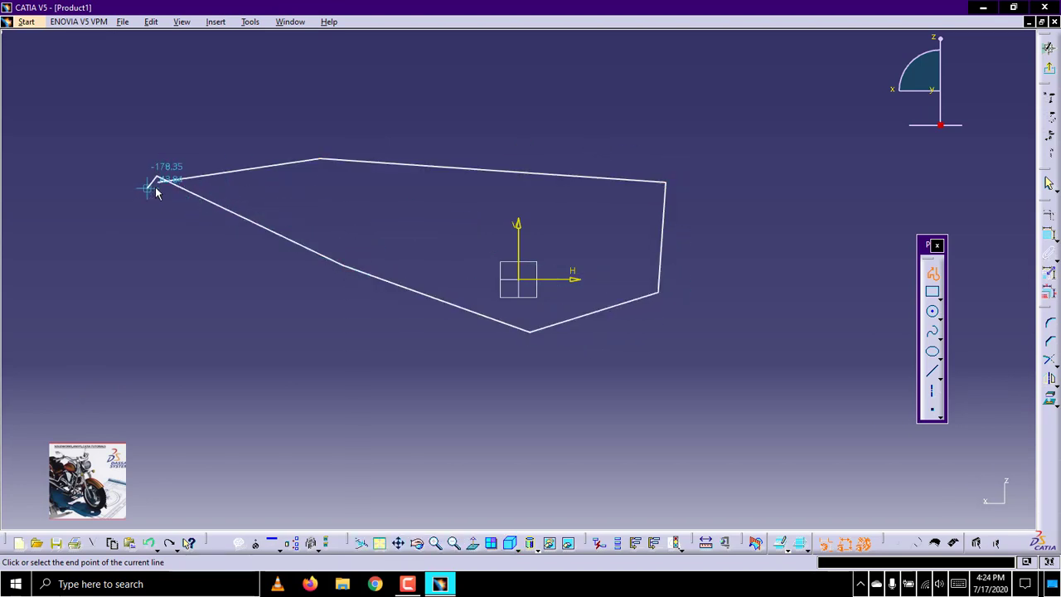
click(158, 182)
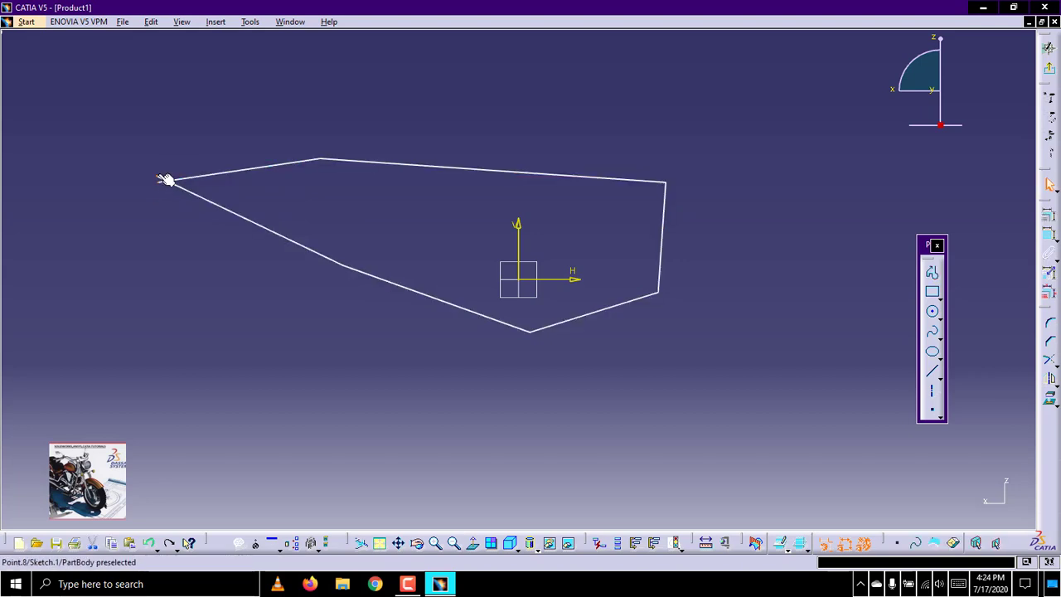
Delete the last line of the profile, which runs back to its starting point
click(158, 178)
right_click(158, 179)
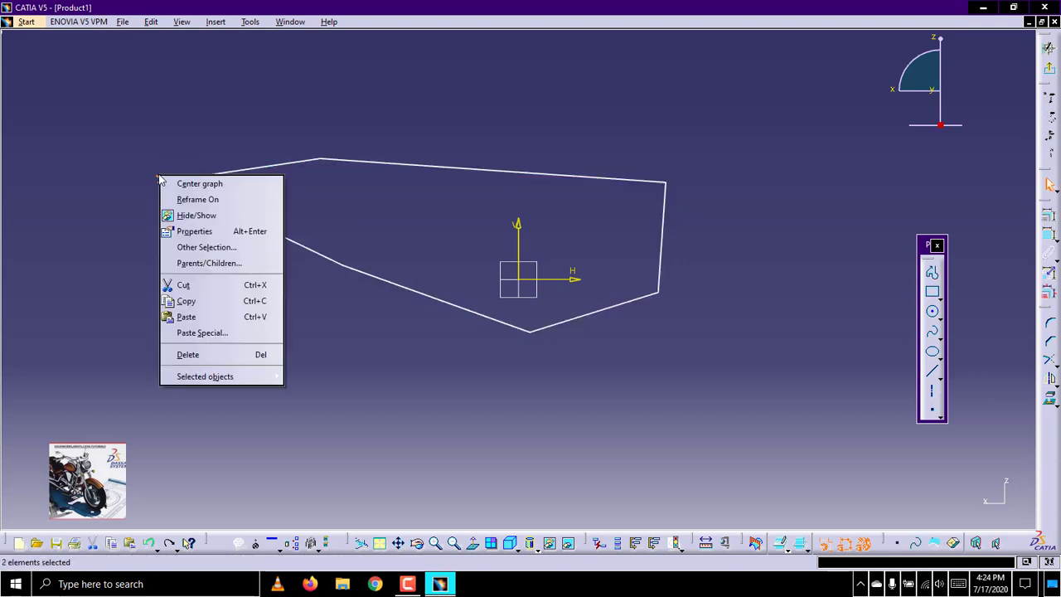
click(324, 414)
click(153, 209)
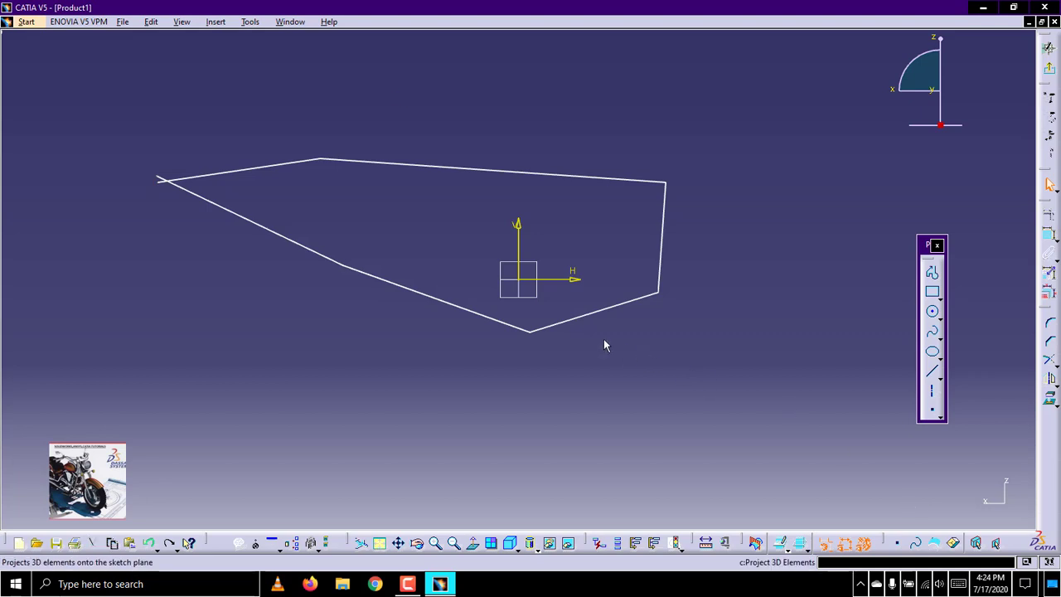
click(315, 249)
key(Delete)
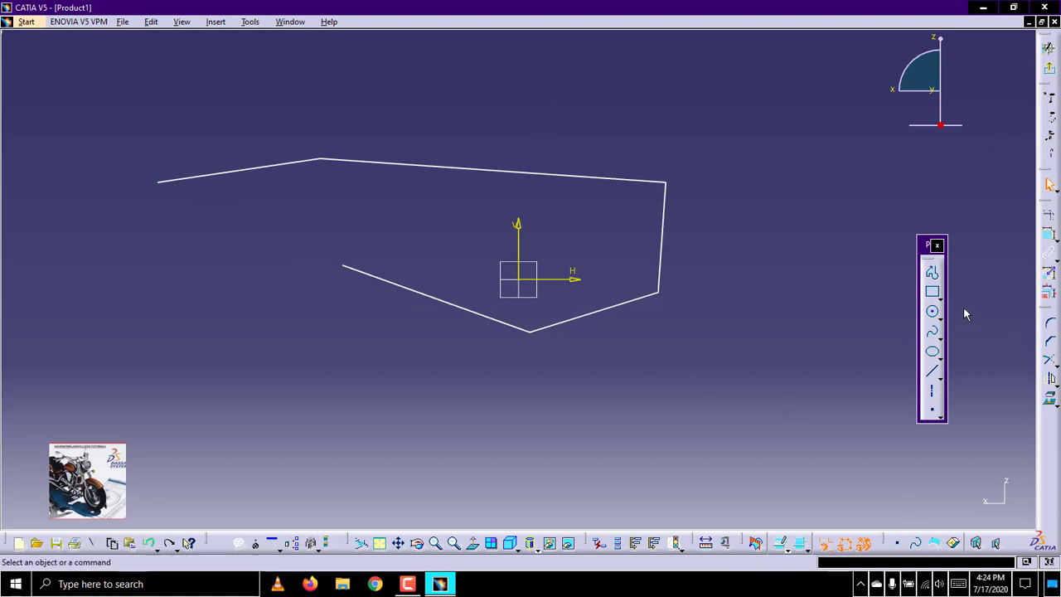
Draw a circle centred near (105, -32), outside the profile's lower-right corner
click(940, 298)
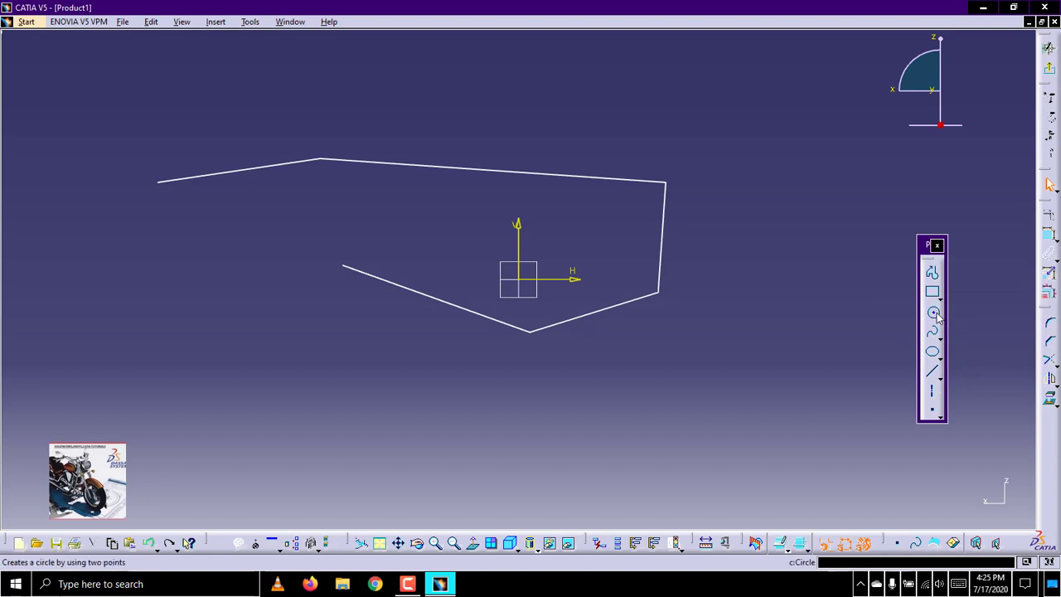
click(934, 314)
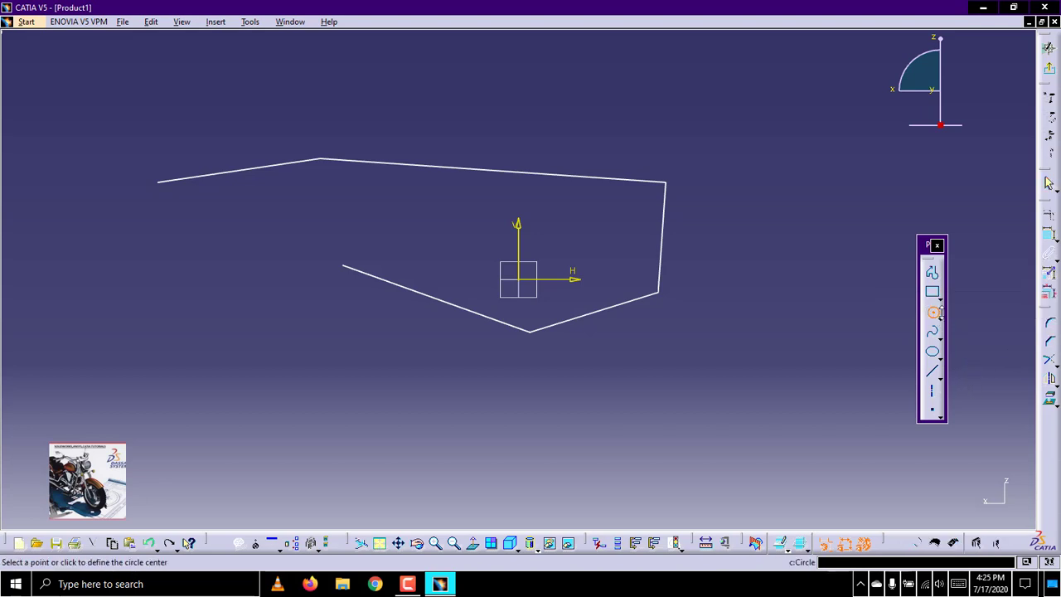
click(941, 320)
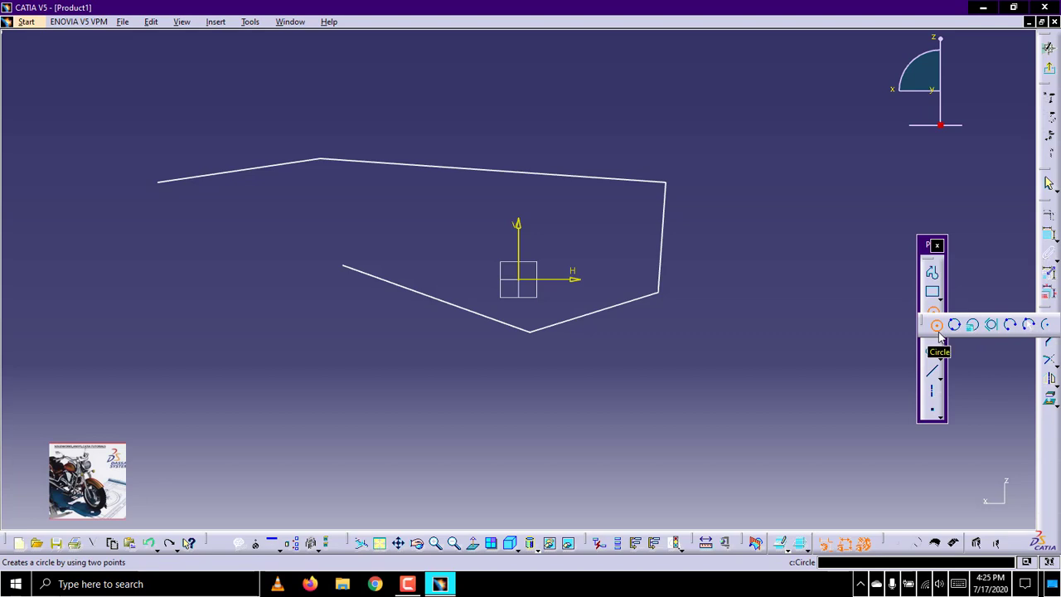
click(736, 343)
click(760, 389)
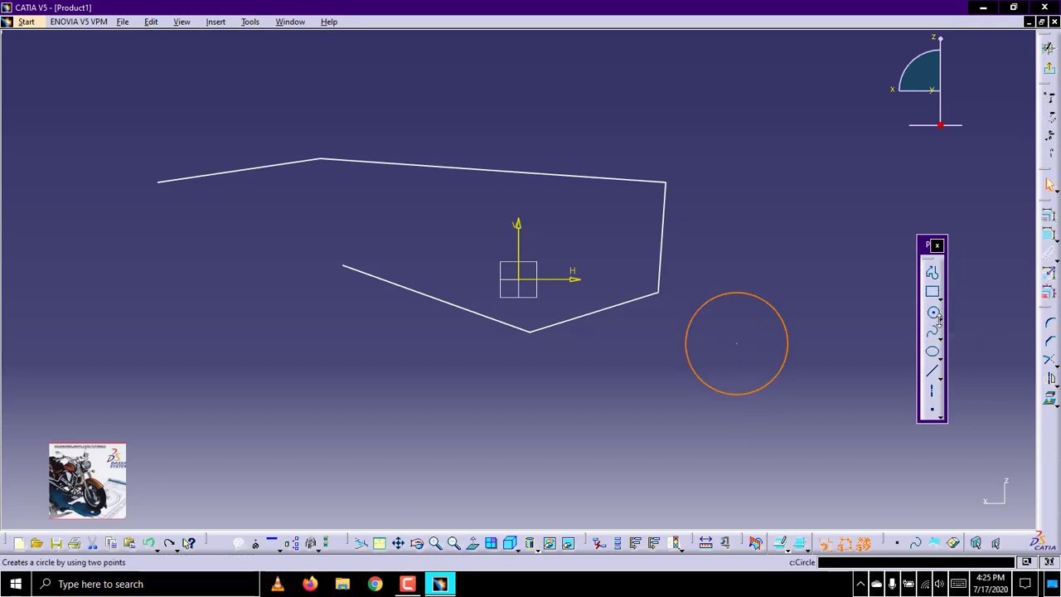
Draw a smaller Three Point Circle above and to the right of the profile's upper-right corner
click(940, 318)
click(955, 332)
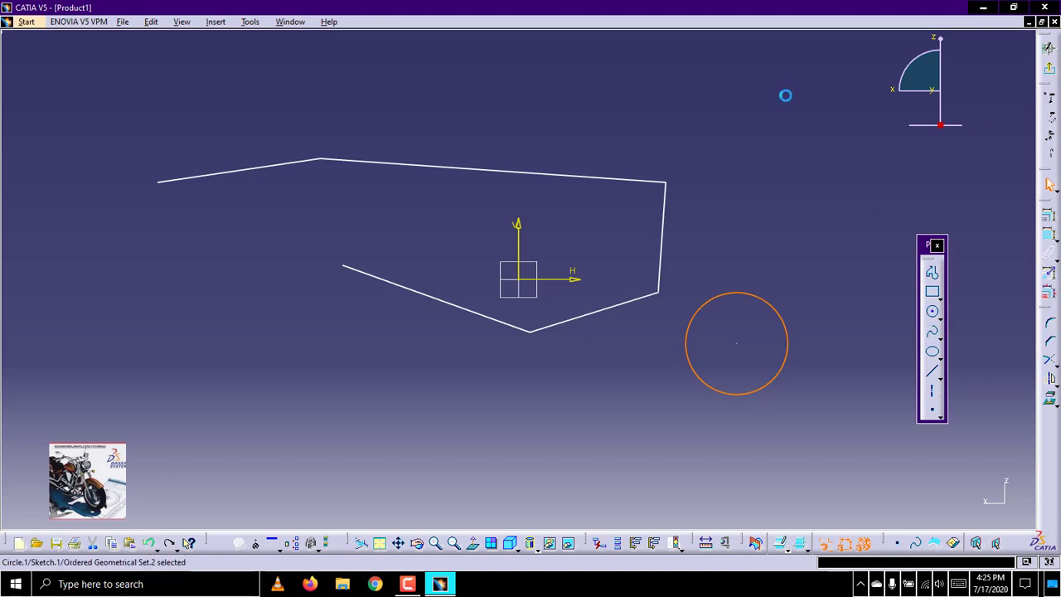
click(766, 135)
click(792, 150)
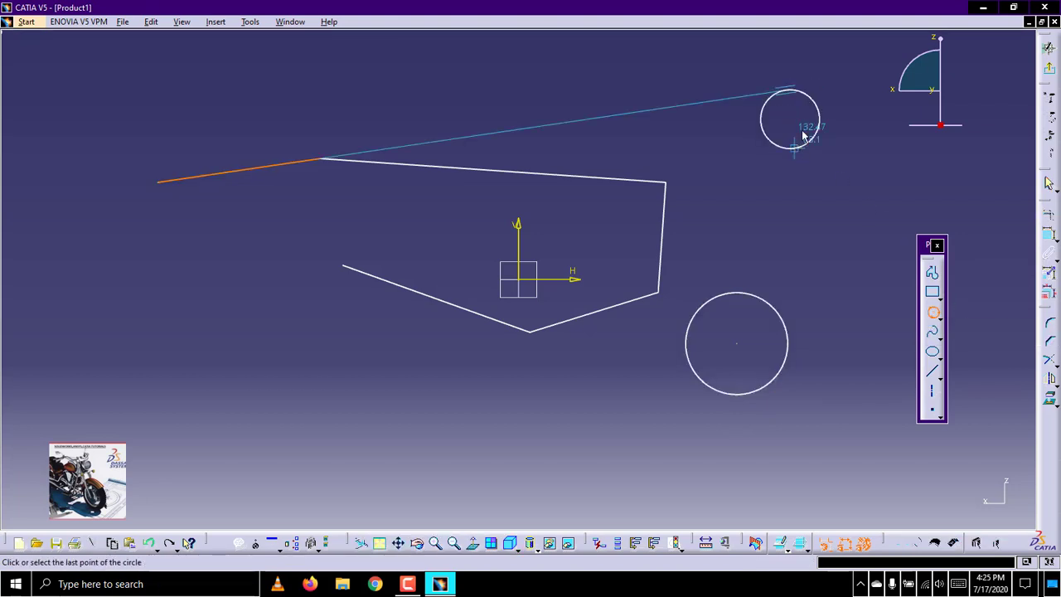
click(808, 104)
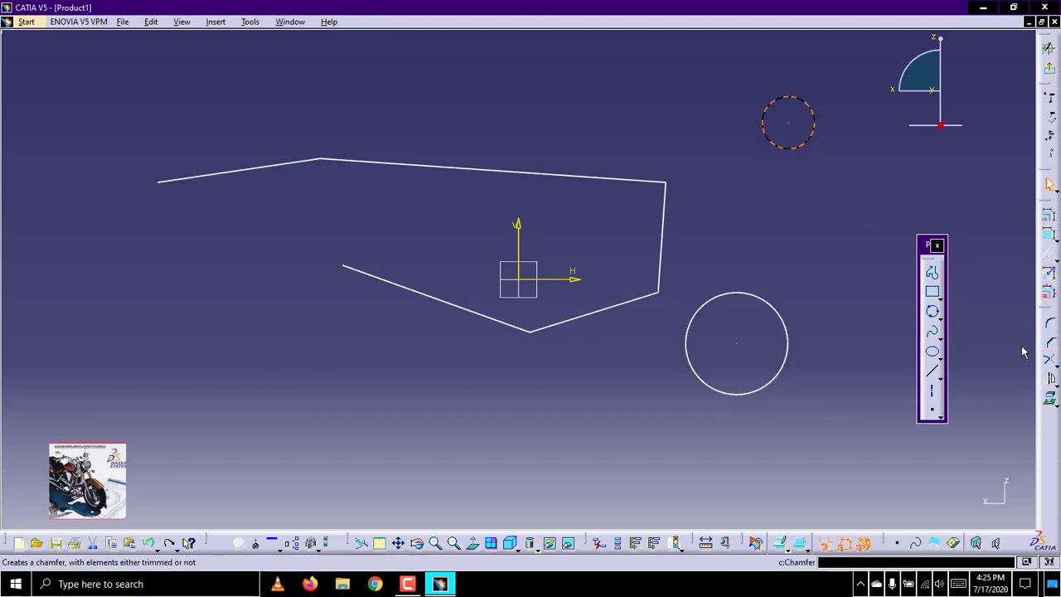
click(940, 318)
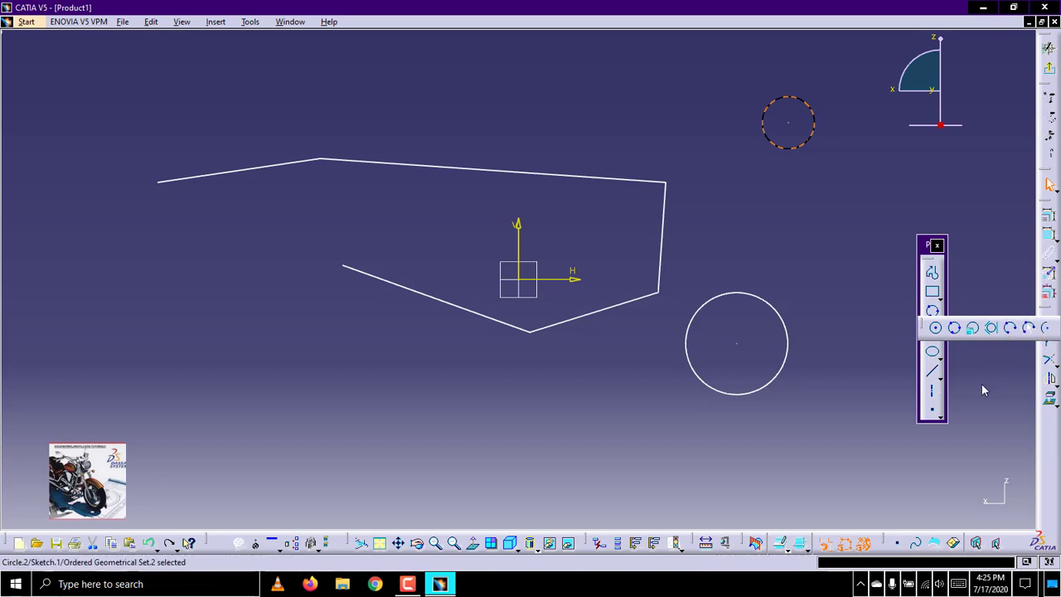
click(934, 353)
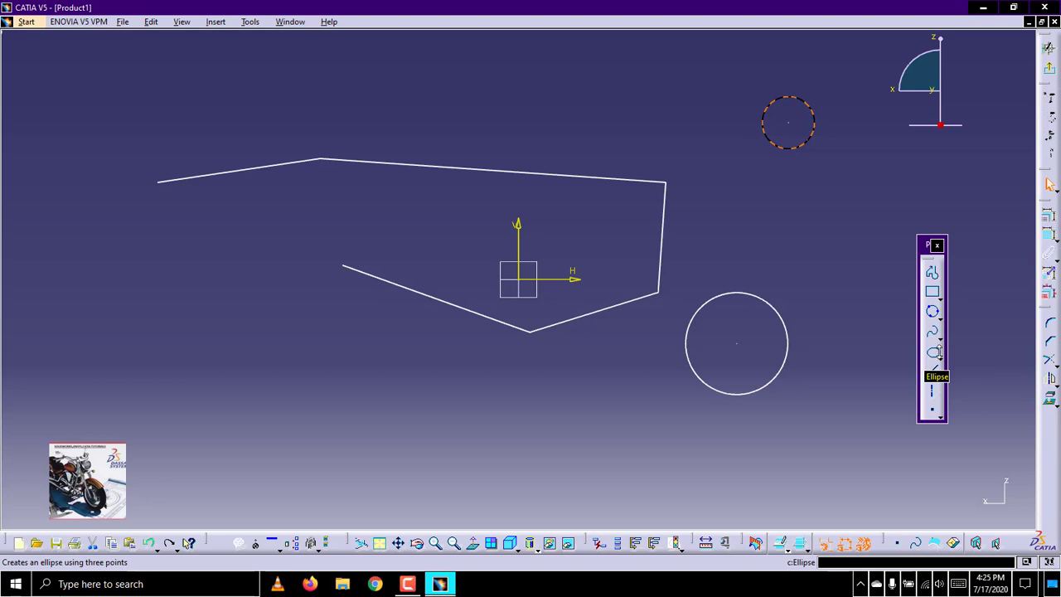
click(939, 356)
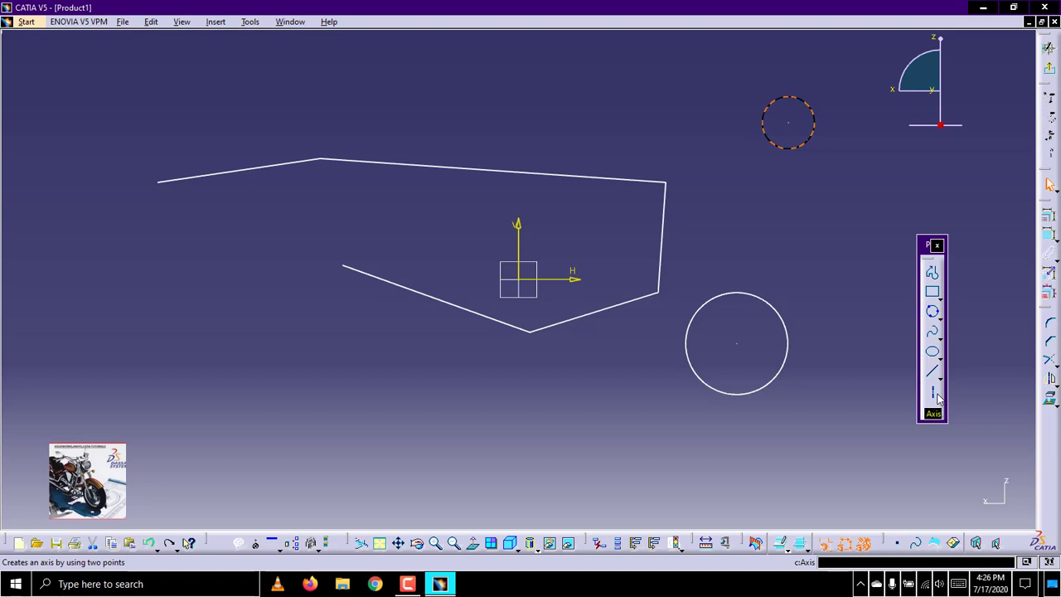
Draw a vertical axis just to the right of the larger circle, ending near V -57
click(938, 397)
click(824, 237)
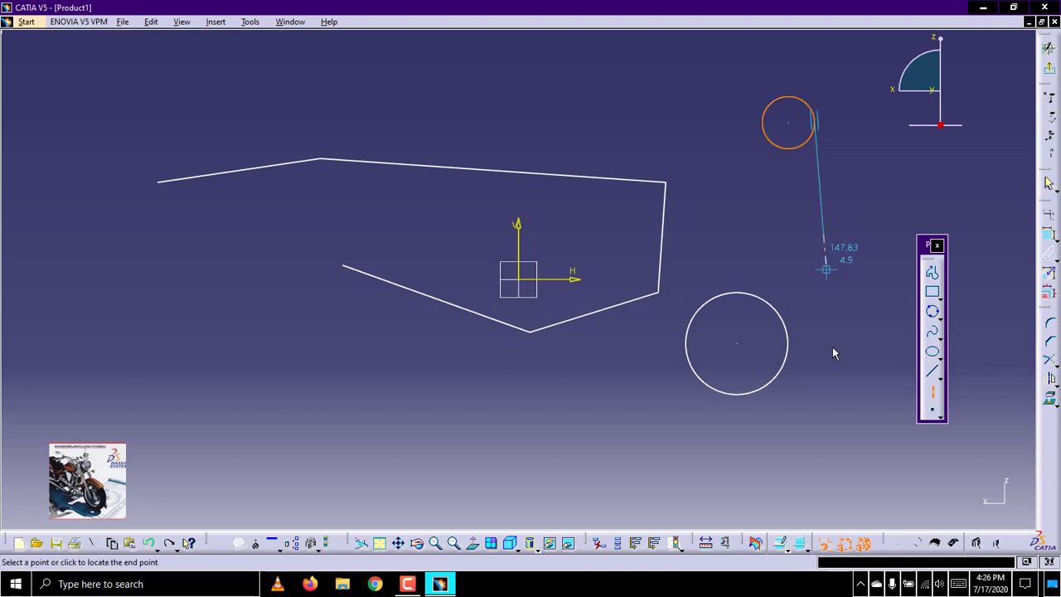
click(823, 401)
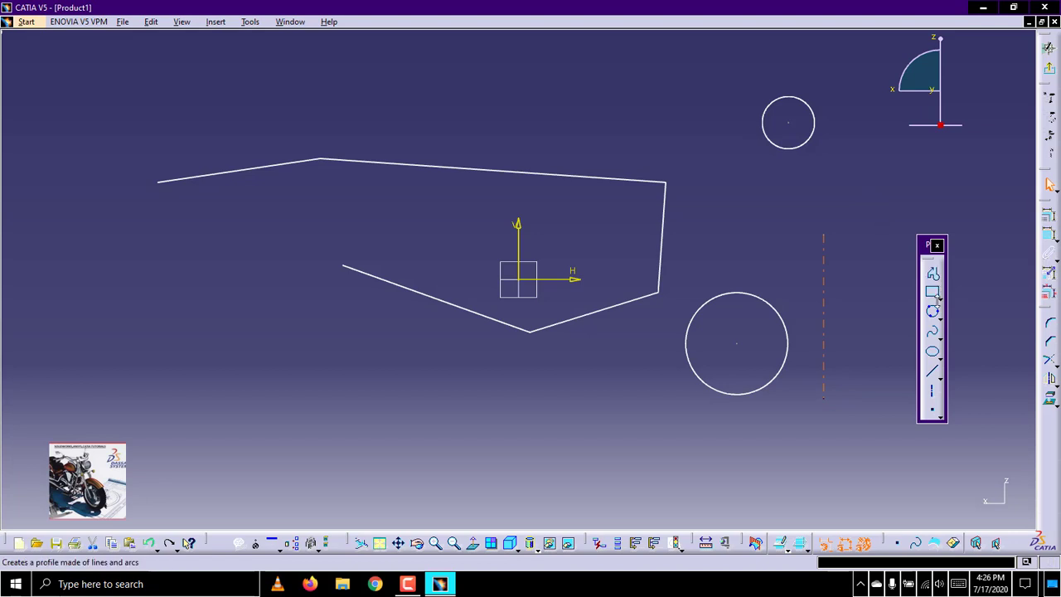
Create a Bi-Tangent Line between the larger circle and the profile's near-vertical line, accepting coincidence only on the line
click(943, 380)
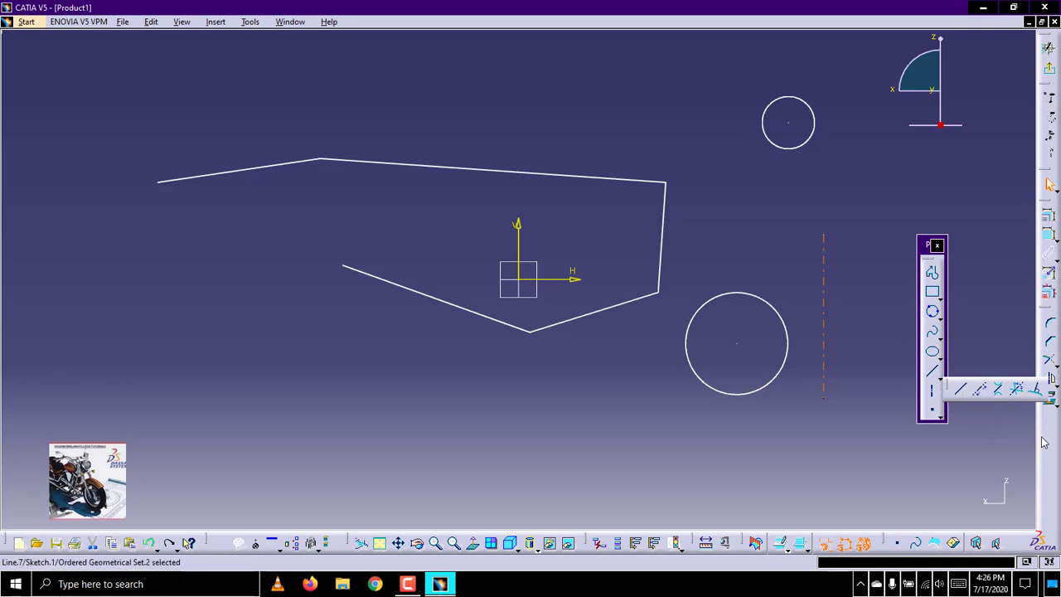
click(1002, 395)
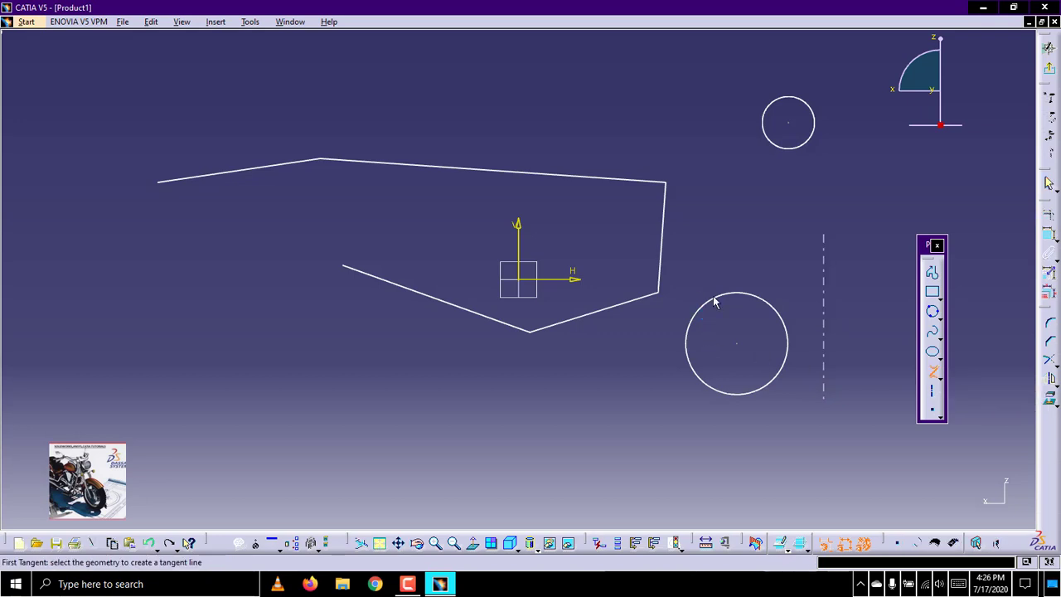
click(715, 300)
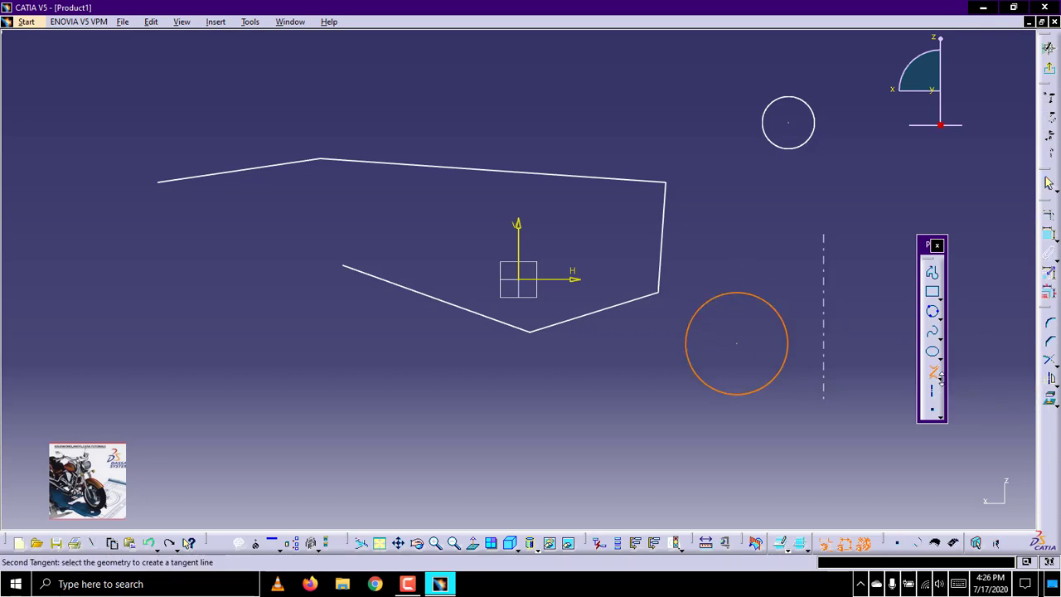
click(668, 252)
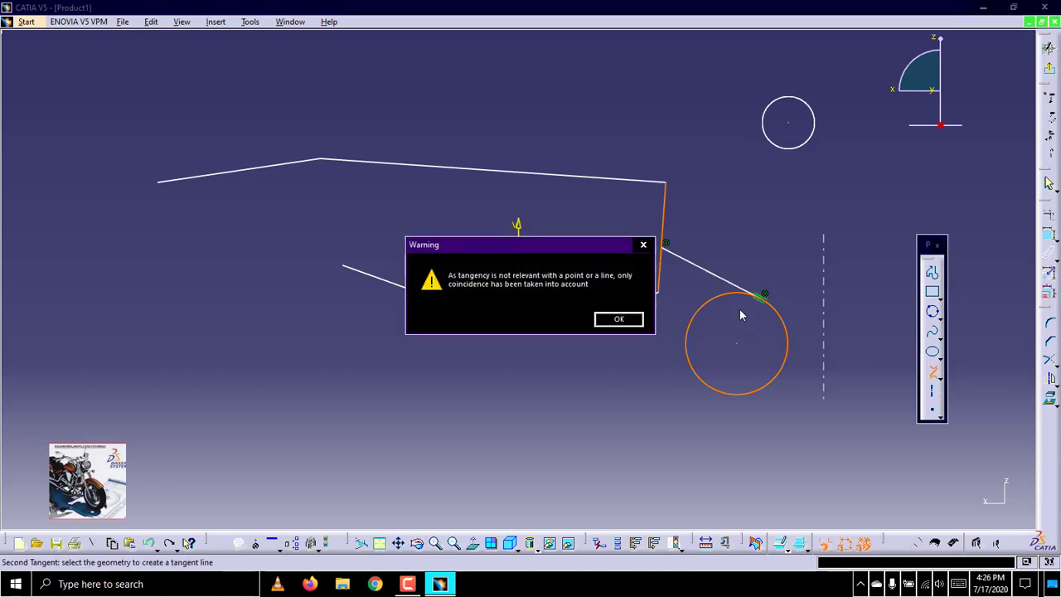
click(620, 319)
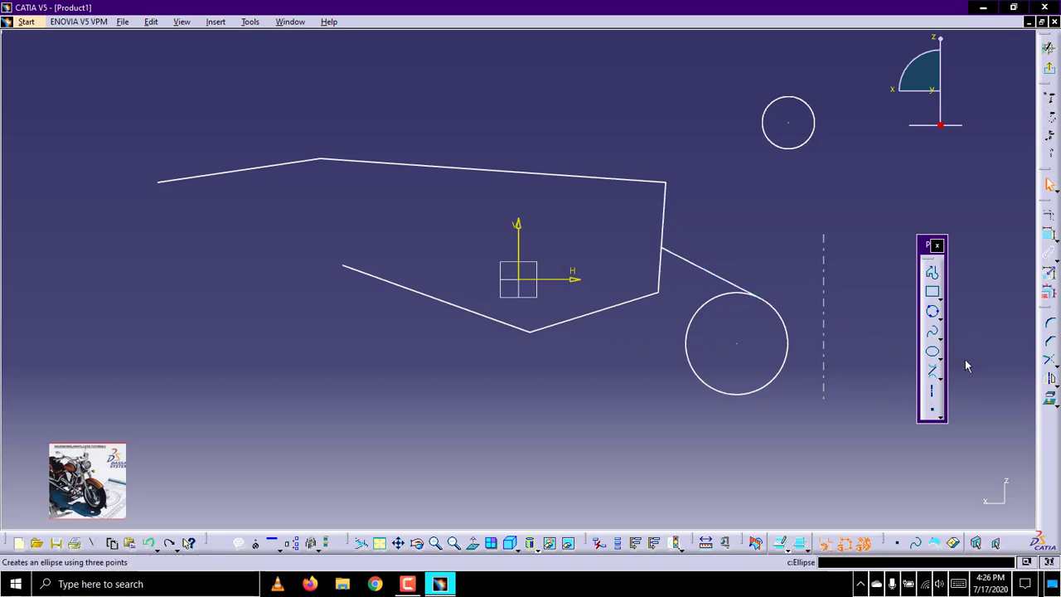
Draw a Line Normal To Curve from near (105, 20), above the larger circle's centre, to the profile's near-vertical line
click(939, 377)
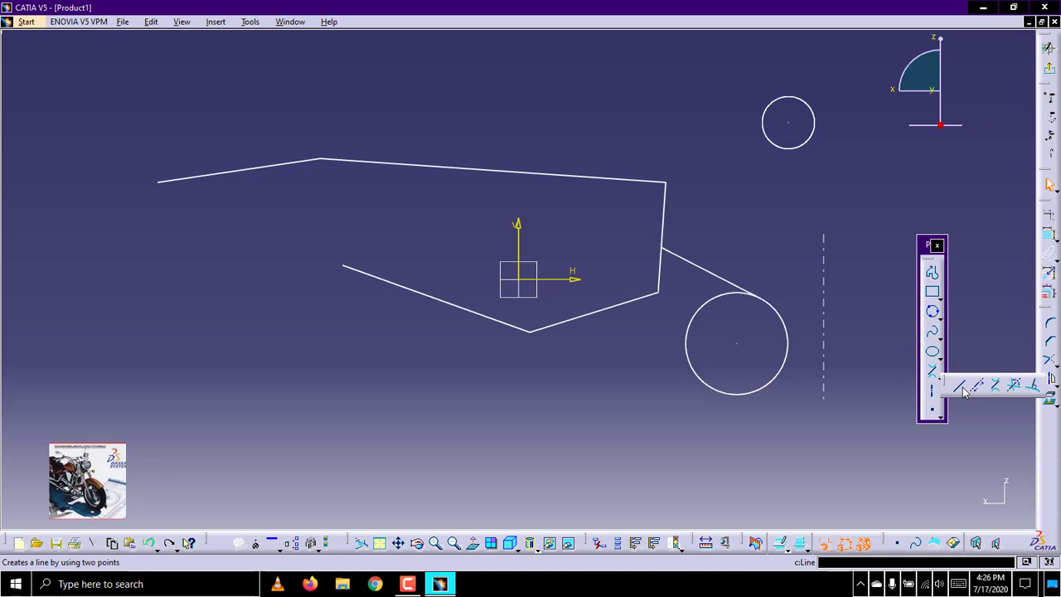
click(1038, 385)
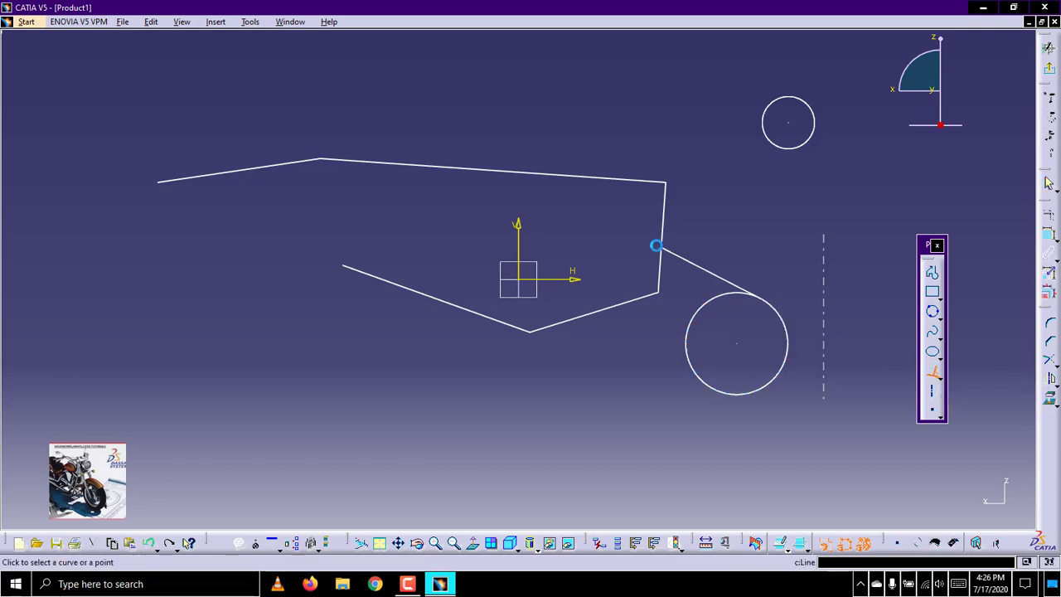
click(672, 239)
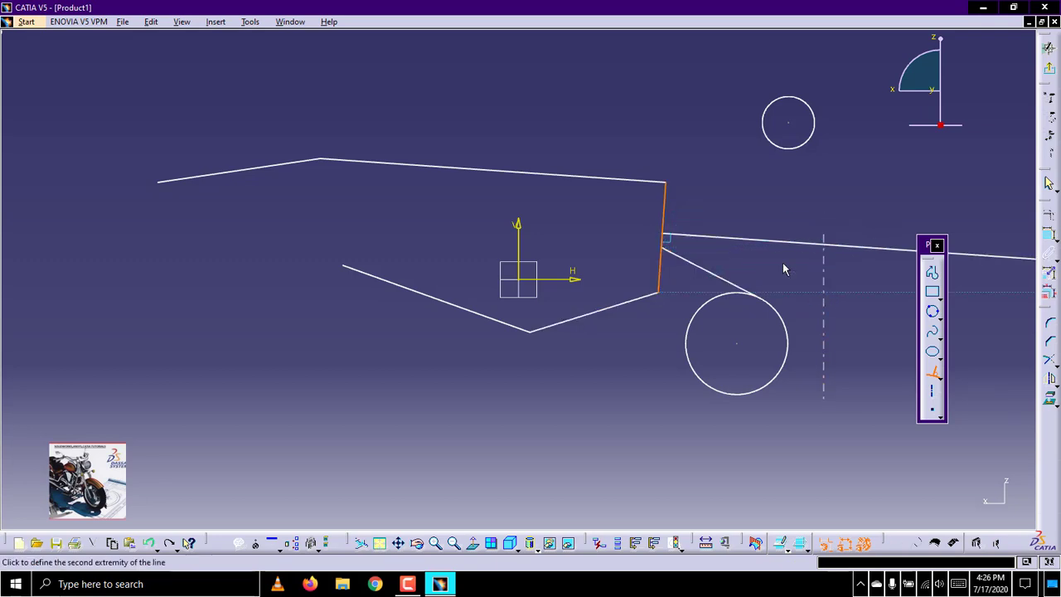
click(736, 239)
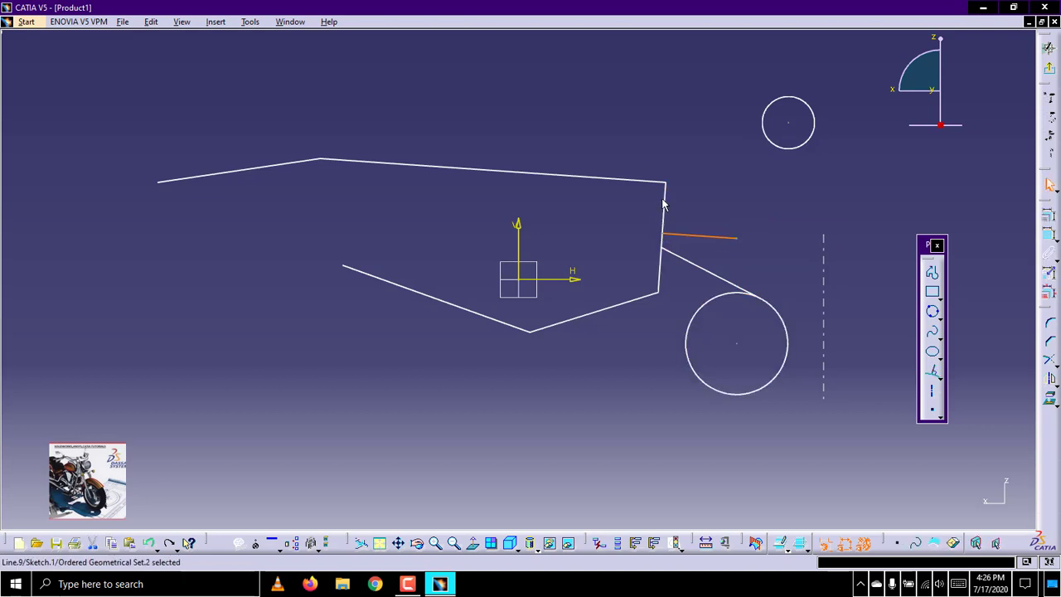
click(935, 412)
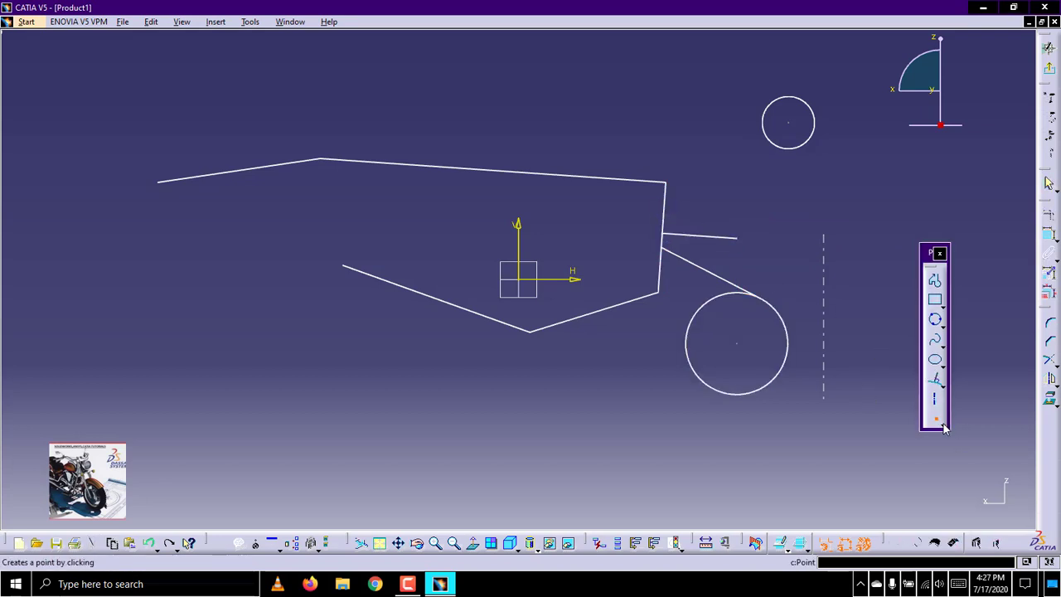
click(944, 427)
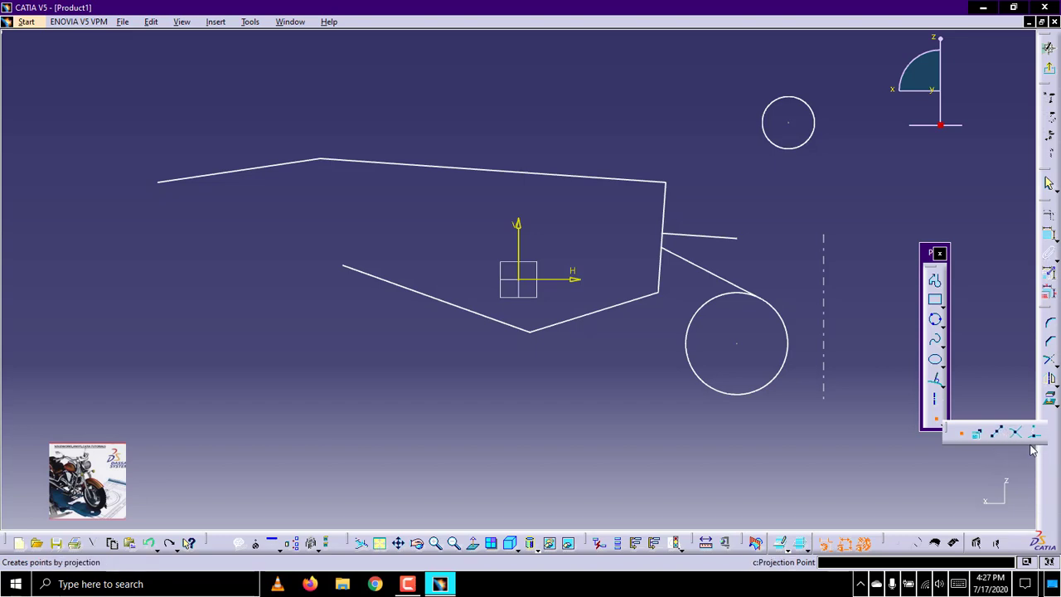
click(961, 432)
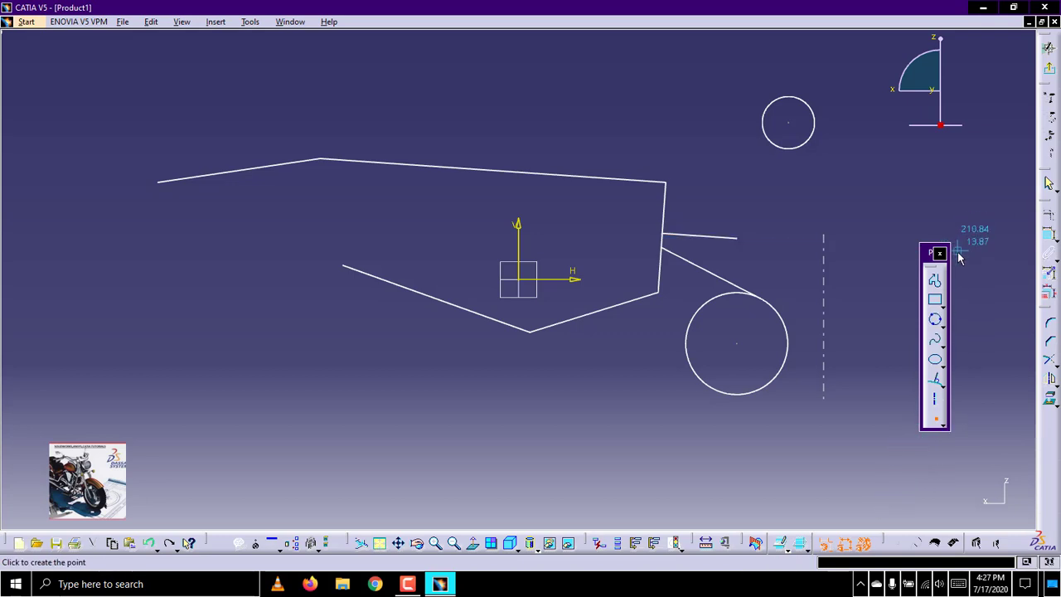
key(Escape)
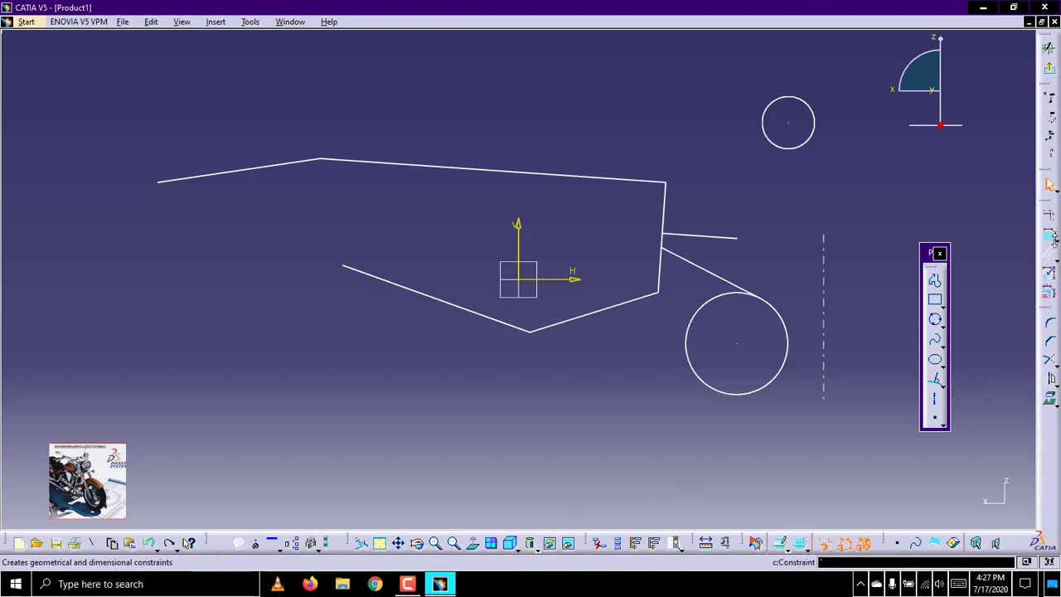
Start the Edit Multi-Constraint command for the sketch's constraints
click(1051, 301)
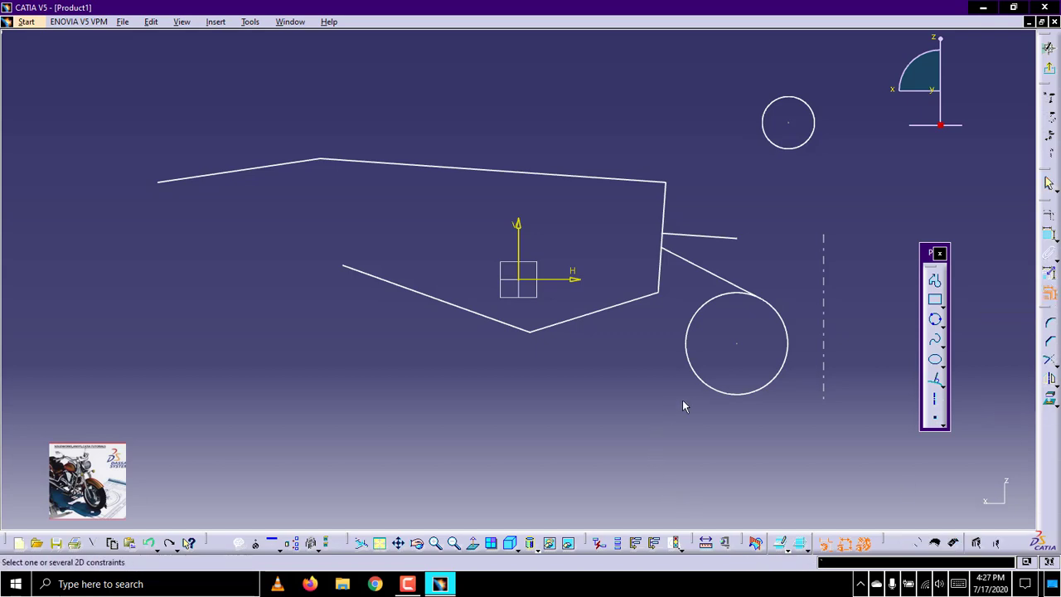